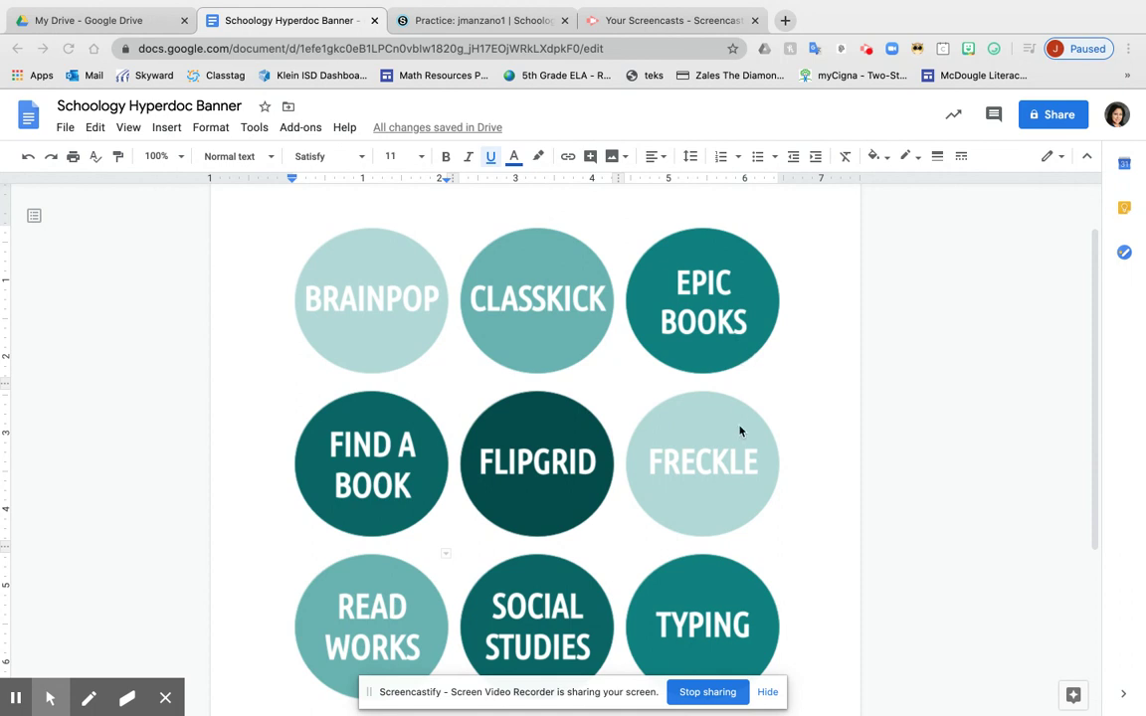
- Select the entire contents of the banner document
{"action": "scroll", "coordinate": [742, 430], "scroll_direction": "down", "scroll_amount": 1}
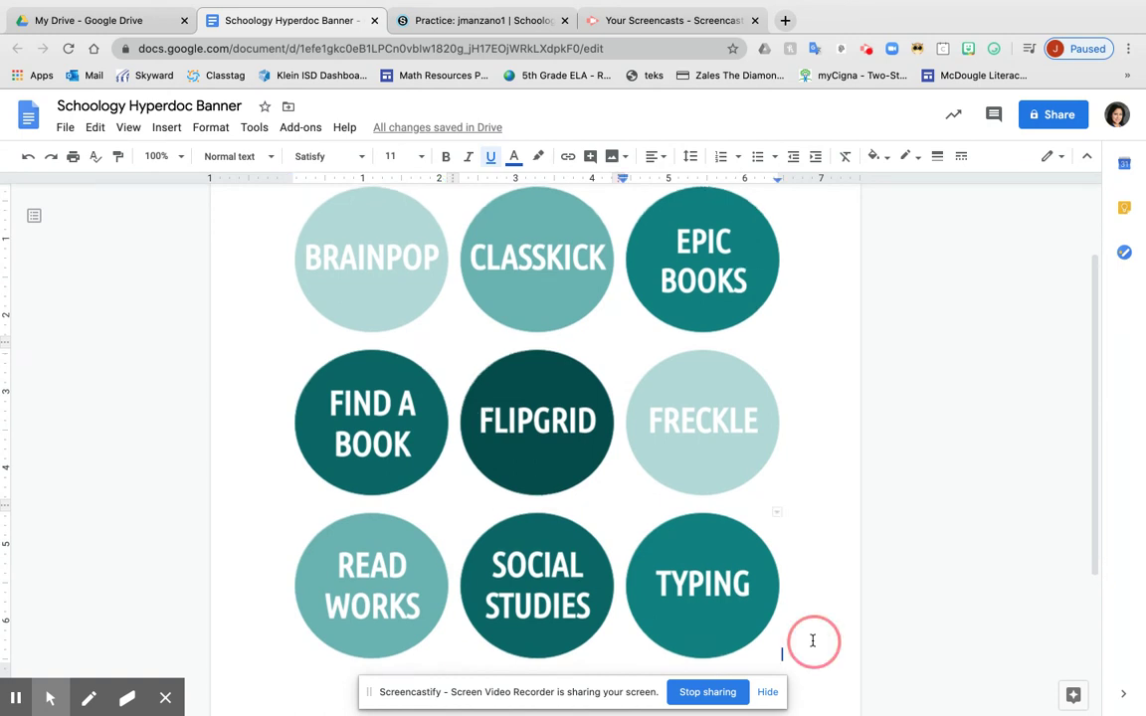
{"action": "left_click", "coordinate": [774, 630]}
{"action": "left_click", "coordinate": [785, 628]}
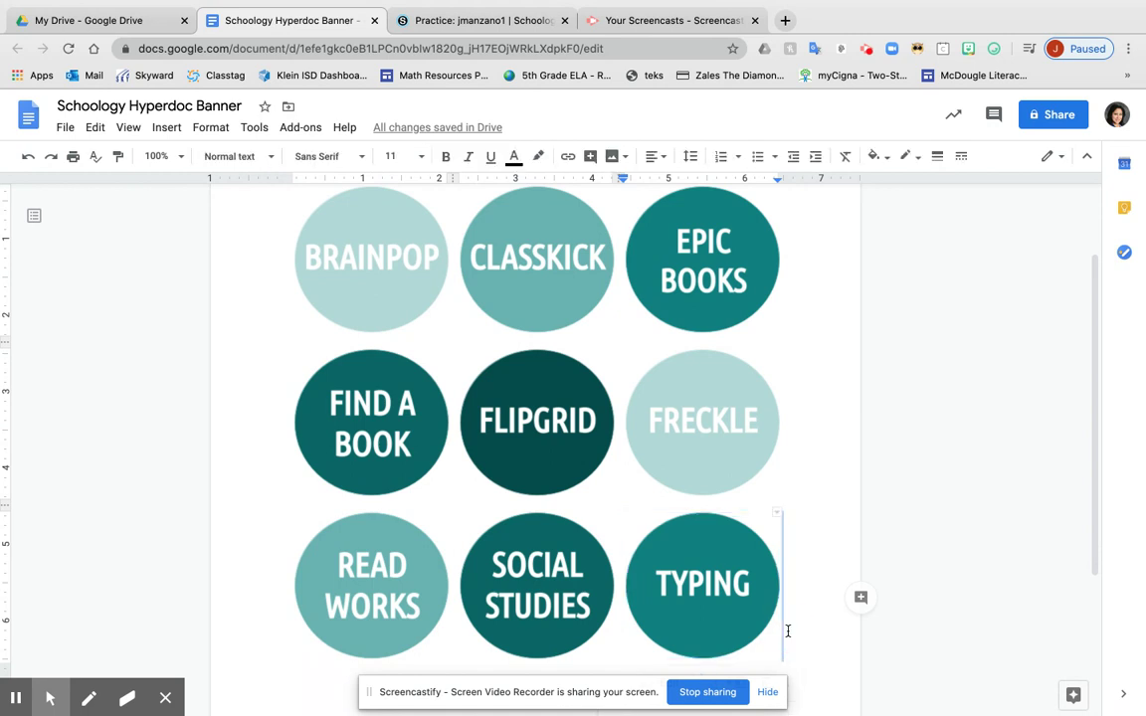
{"action": "left_click", "coordinate": [532, 497]}
{"action": "left_click", "coordinate": [743, 583]}
{"action": "left_click", "coordinate": [795, 614]}
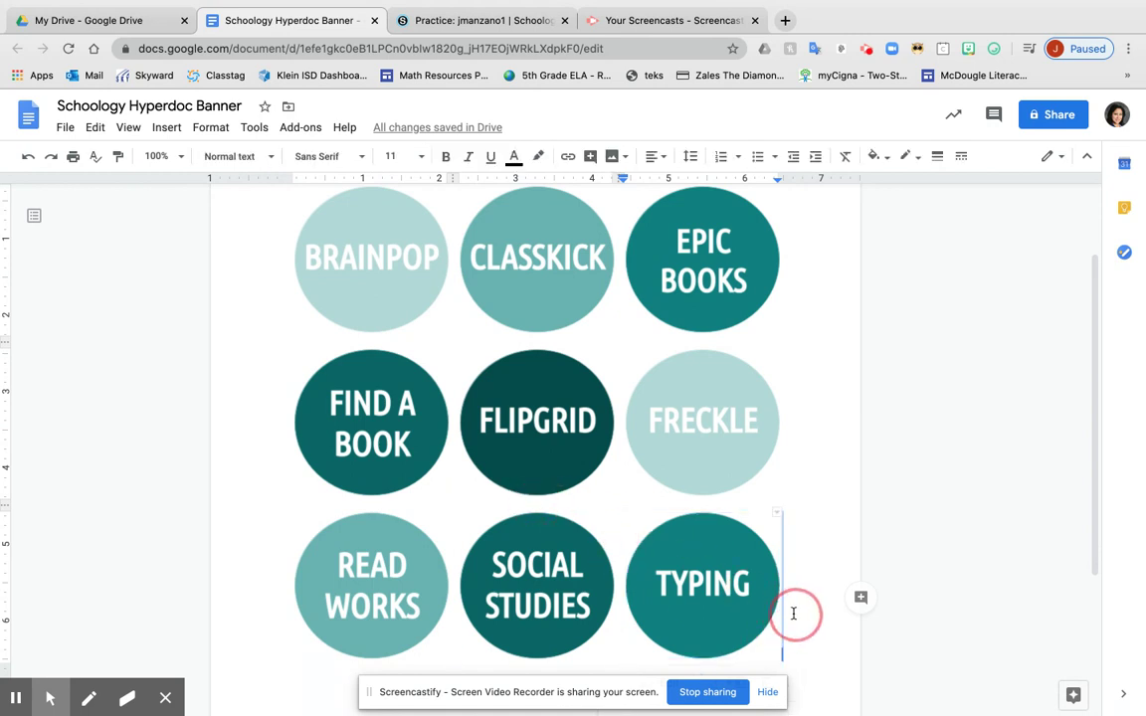
{"action": "left_click", "coordinate": [95, 126]}
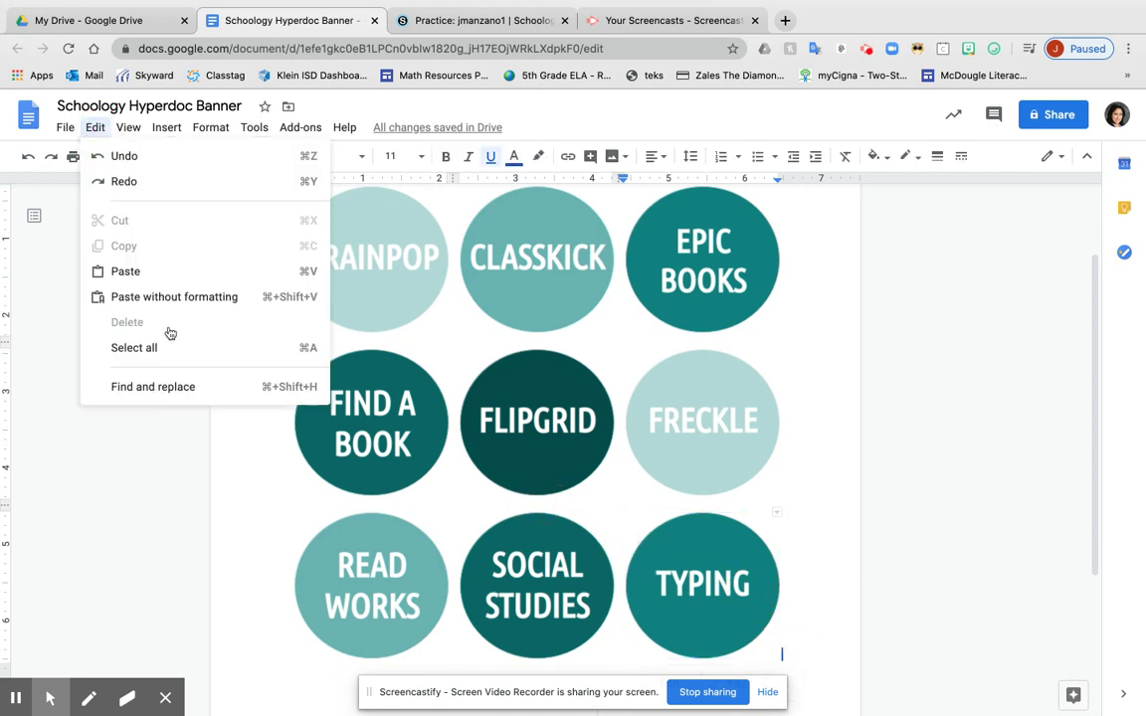
{"action": "left_click", "coordinate": [166, 338]}
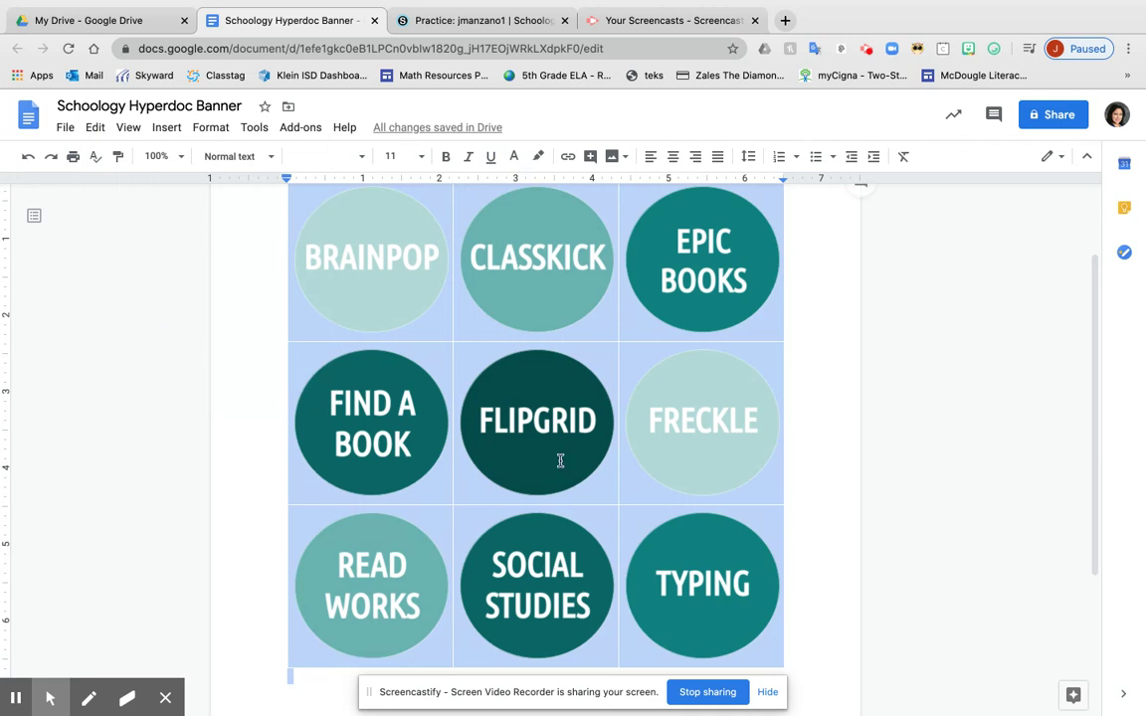
- Preview the BRAINPOP and CLASSKICK circle links, and view the fill color and font size options in the BRAINPOP drawing
{"action": "left_click", "coordinate": [378, 257]}
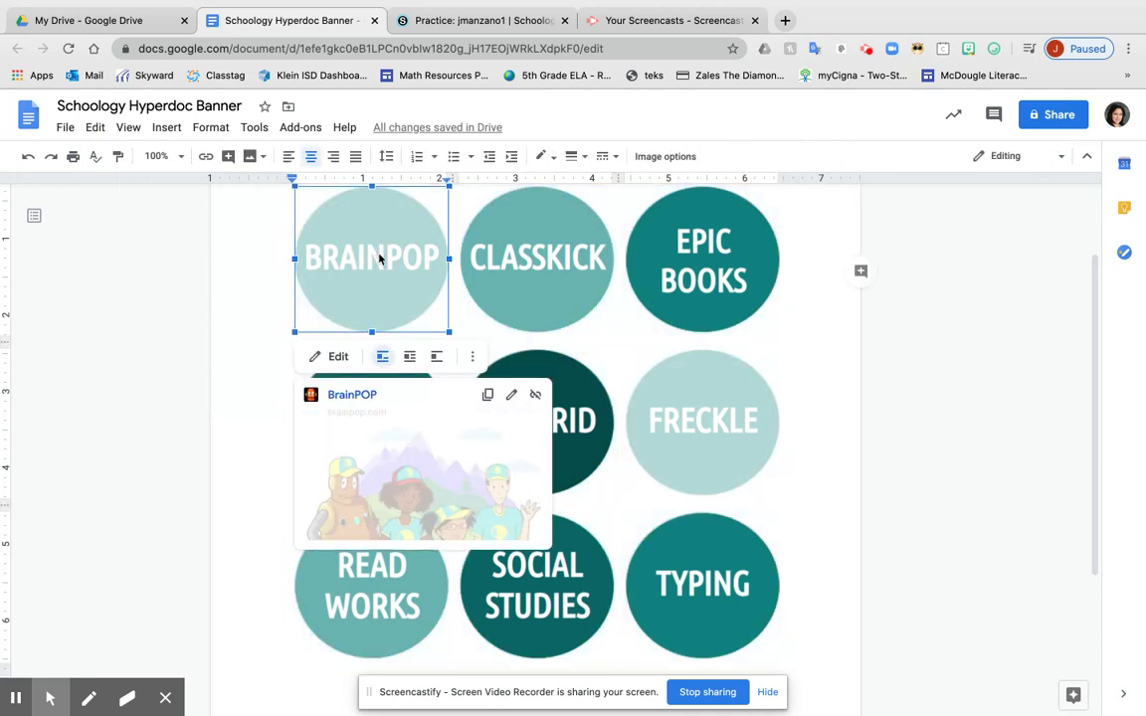
{"action": "left_click", "coordinate": [507, 269]}
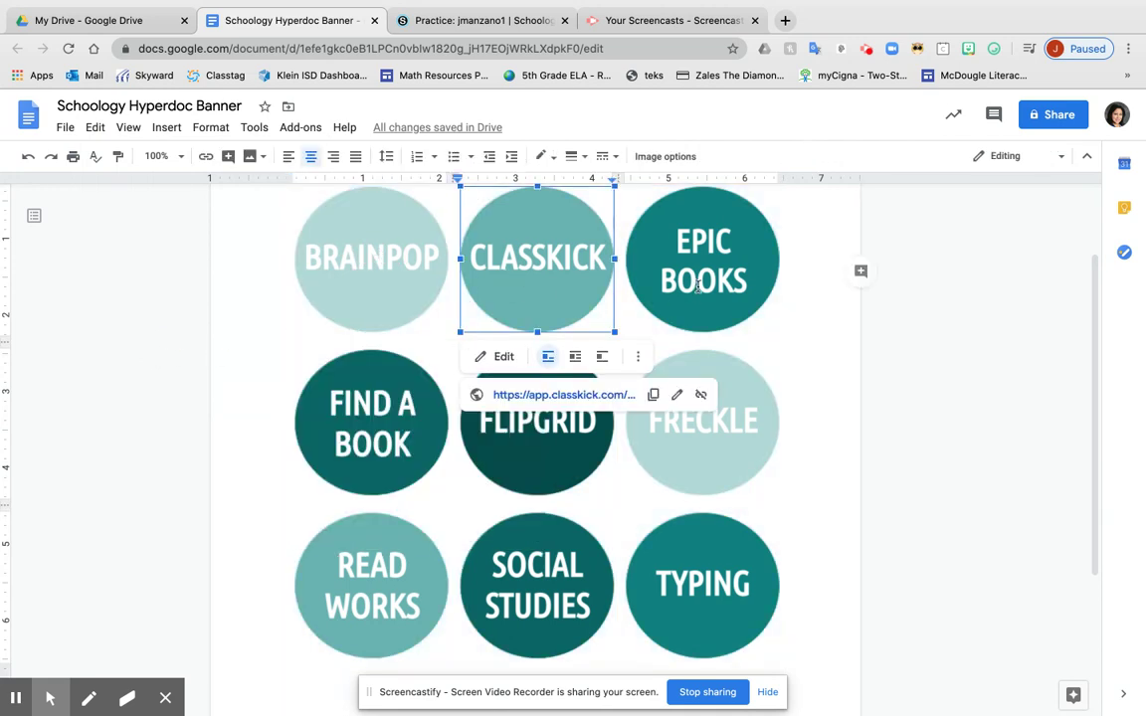
{"action": "double_click", "coordinate": [397, 258]}
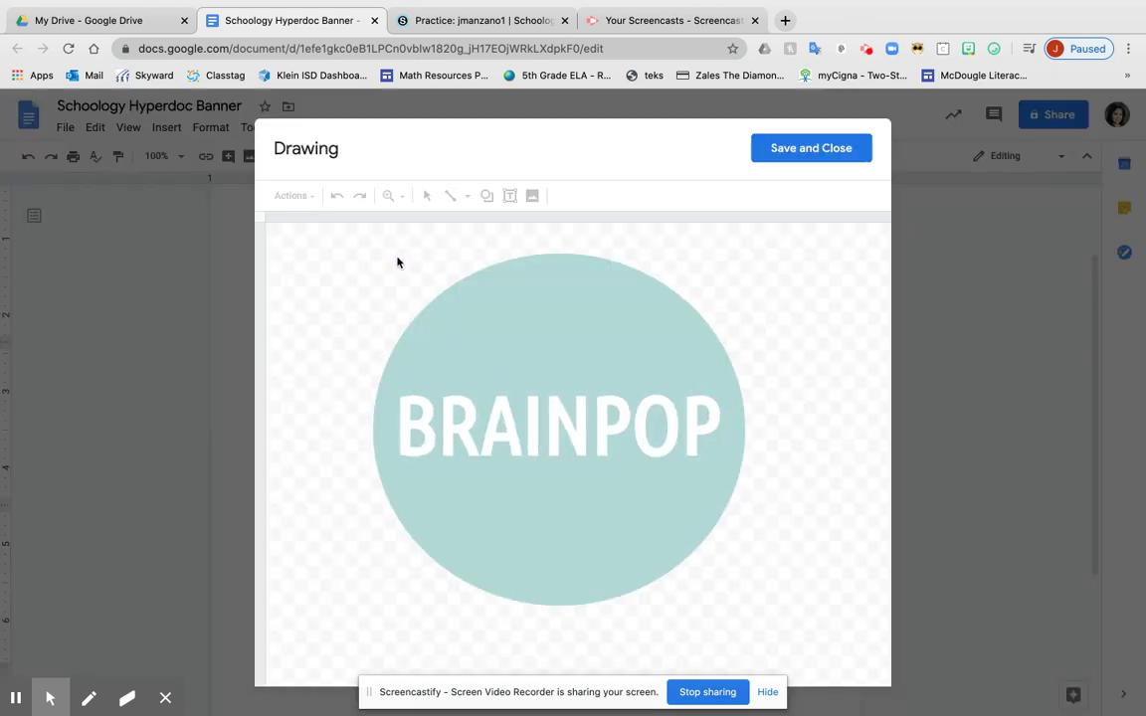
{"action": "left_click", "coordinate": [538, 326]}
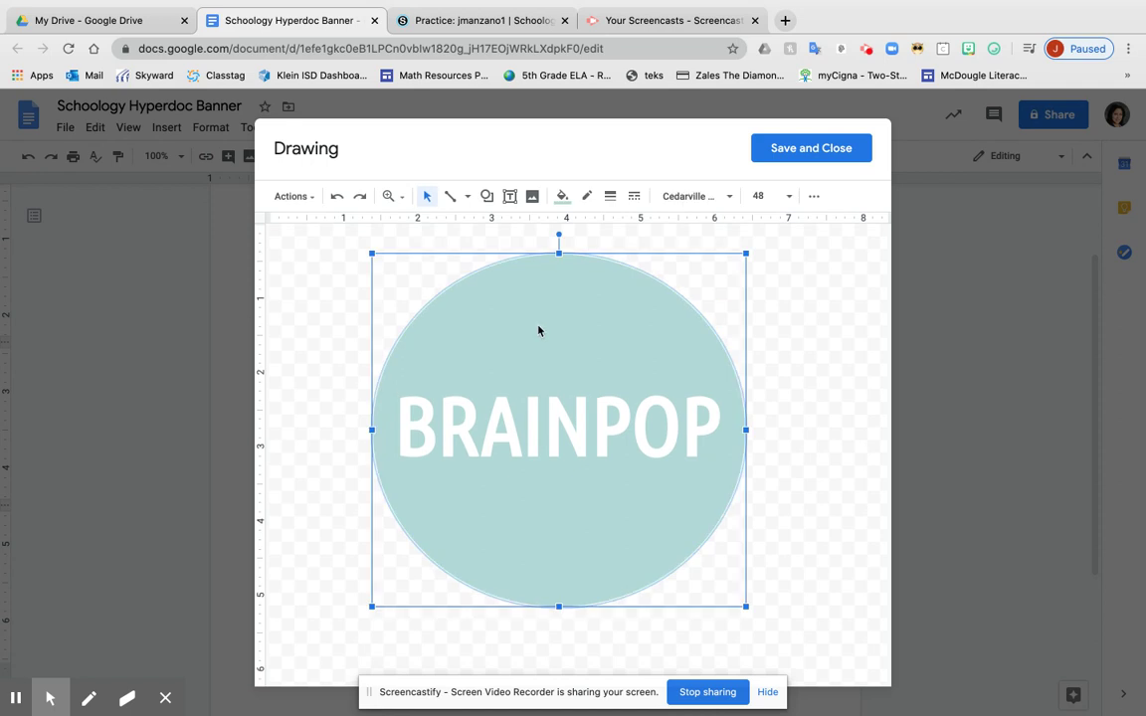
{"action": "left_click", "coordinate": [563, 202]}
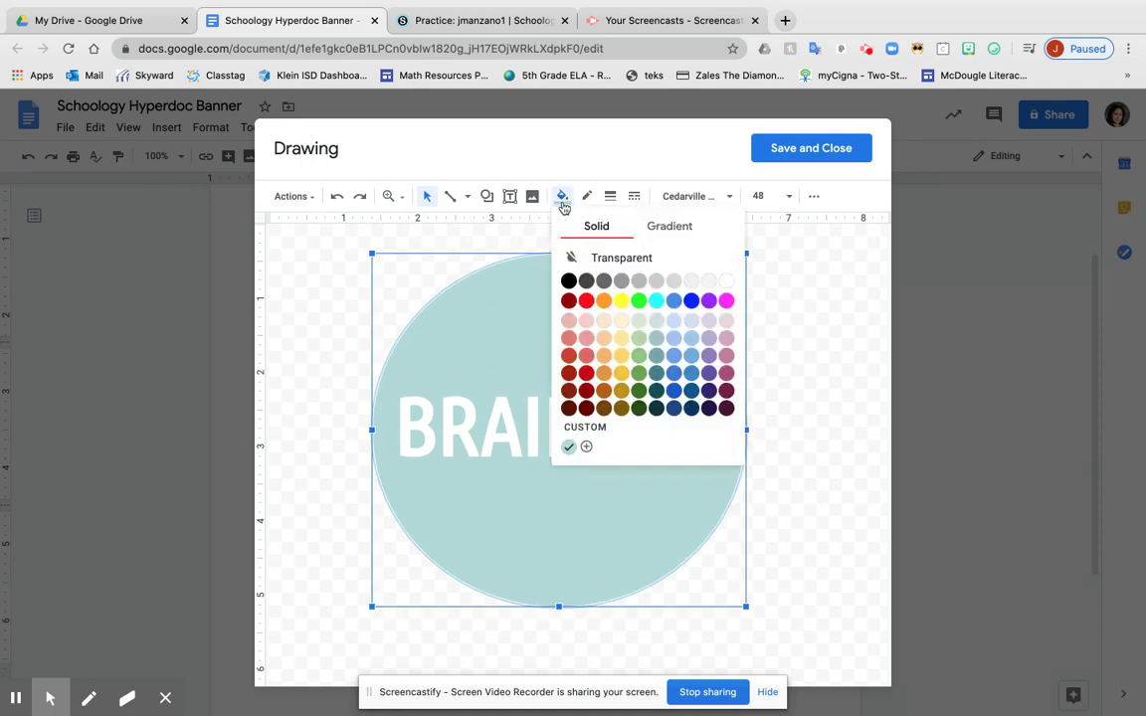
{"action": "left_click", "coordinate": [563, 202]}
{"action": "left_click", "coordinate": [696, 196]}
{"action": "left_click", "coordinate": [704, 192]}
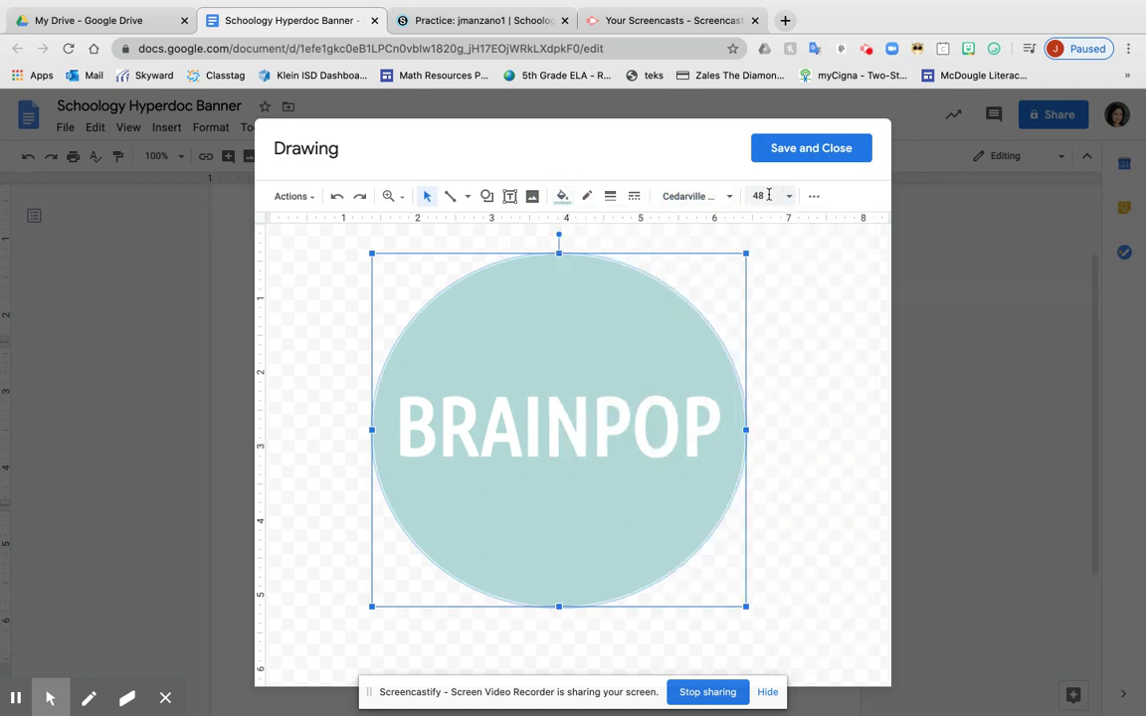
{"action": "left_click", "coordinate": [766, 196]}
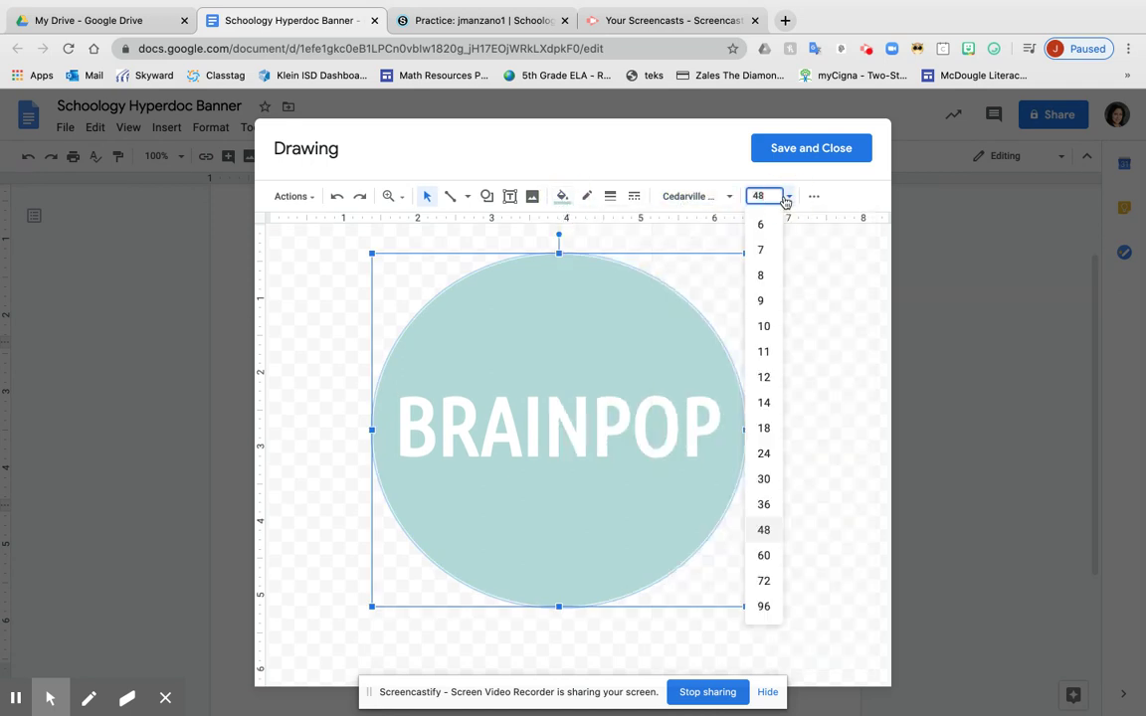
{"action": "left_click", "coordinate": [524, 328]}
{"action": "left_click", "coordinate": [796, 308]}
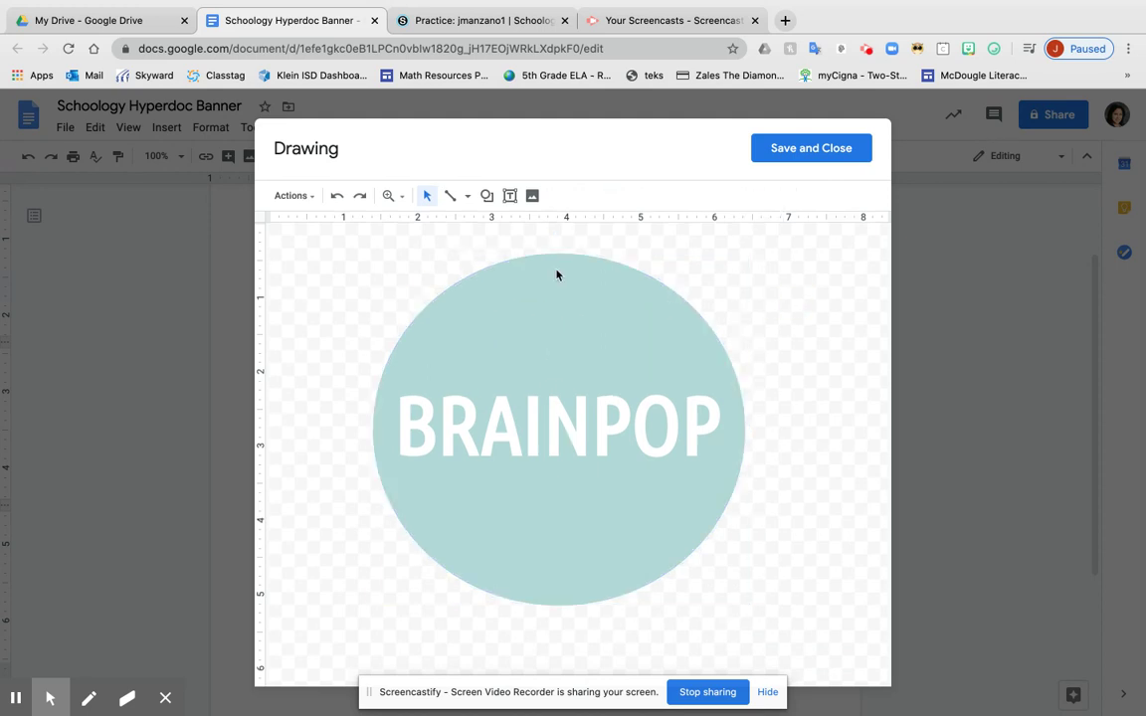
- View the image insertion options in the BRAINPOP drawing, cancel them, and save and close the drawing
{"action": "left_click", "coordinate": [552, 418]}
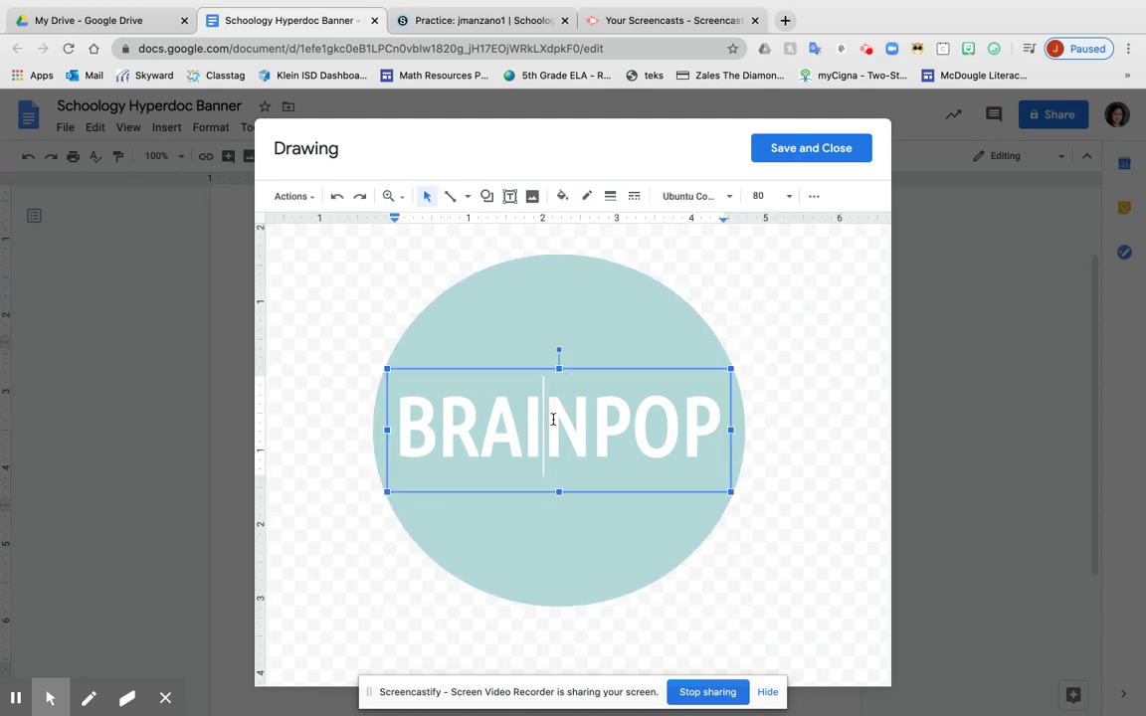
{"action": "left_click", "coordinate": [532, 196]}
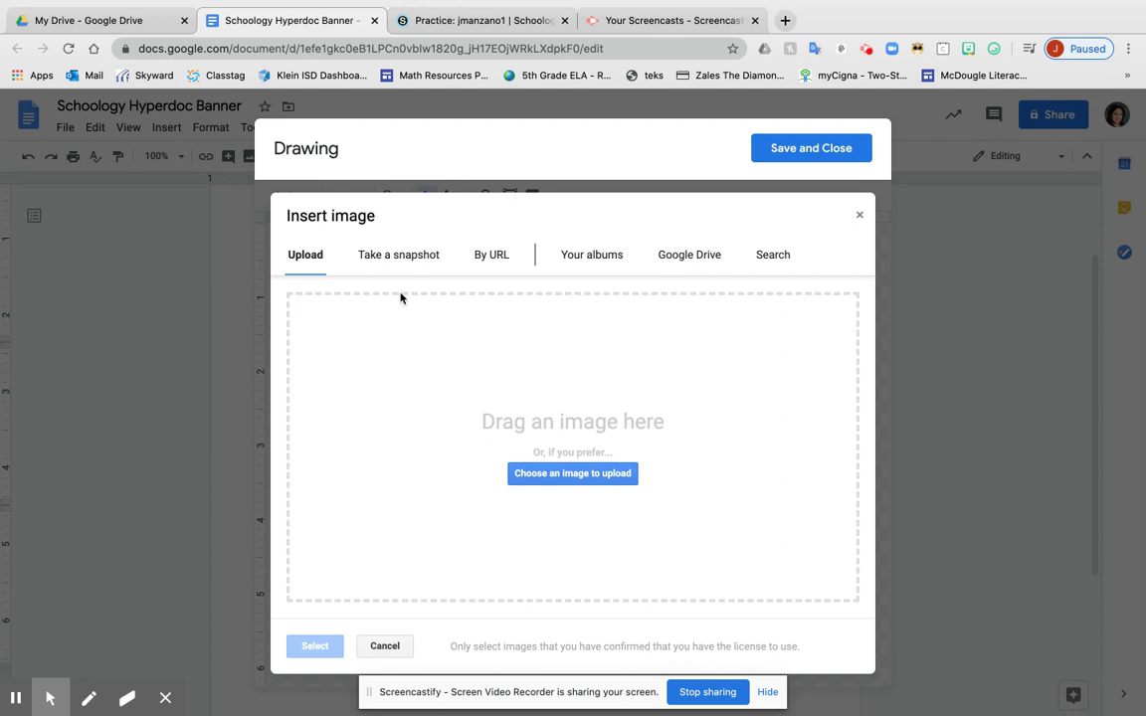
{"action": "left_click", "coordinate": [860, 215]}
{"action": "left_click", "coordinate": [842, 157]}
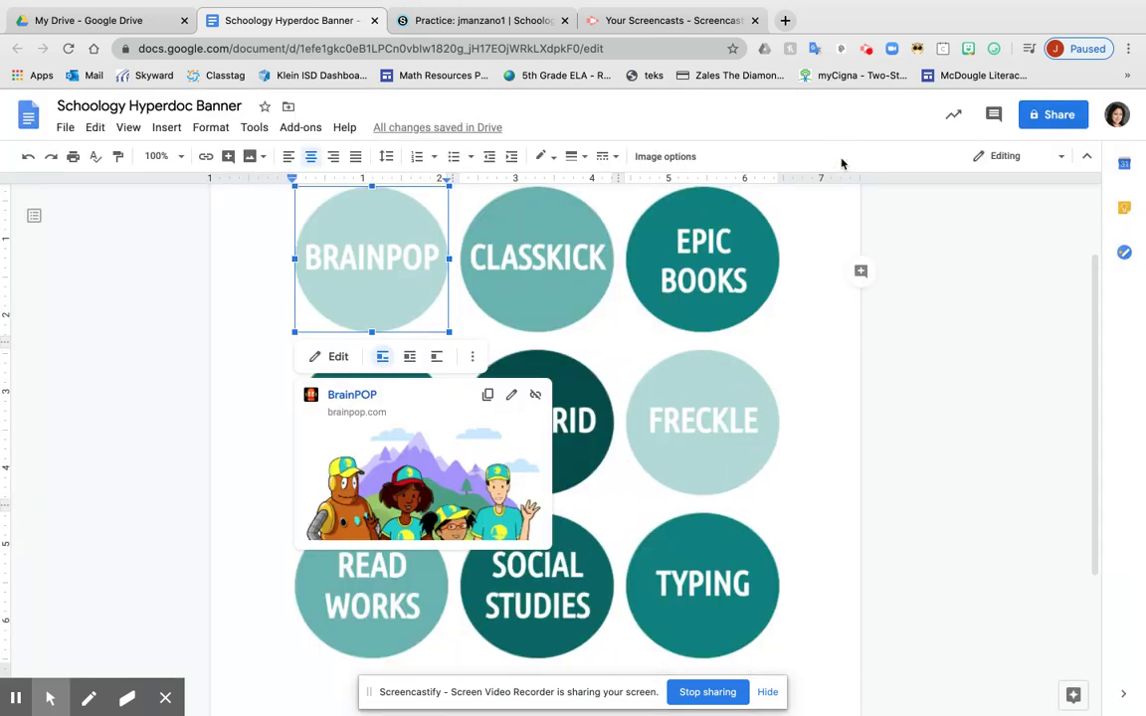
- Check the links attached to the CLASSKICK, EPIC BOOKS, FIND A BOOK, FLIPGRID, FRECKLE and BRAINPOP circles
{"action": "left_click", "coordinate": [591, 217]}
{"action": "left_click", "coordinate": [657, 234]}
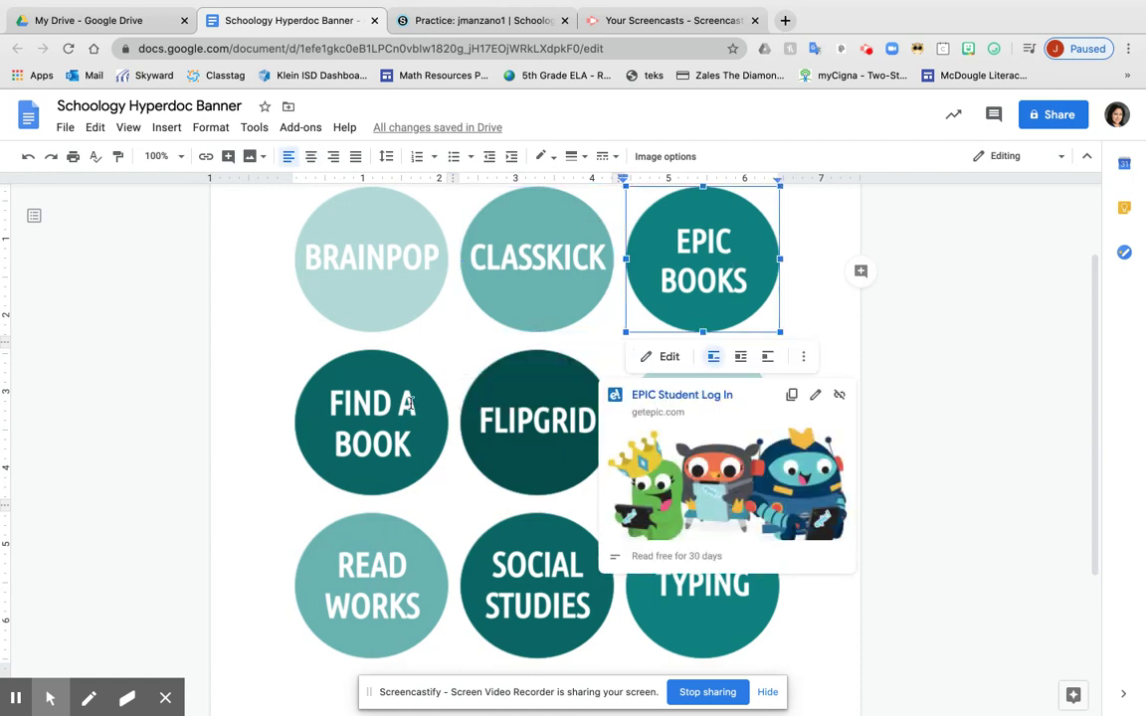
{"action": "left_click", "coordinate": [443, 408]}
{"action": "left_click", "coordinate": [583, 423]}
{"action": "left_click", "coordinate": [686, 418]}
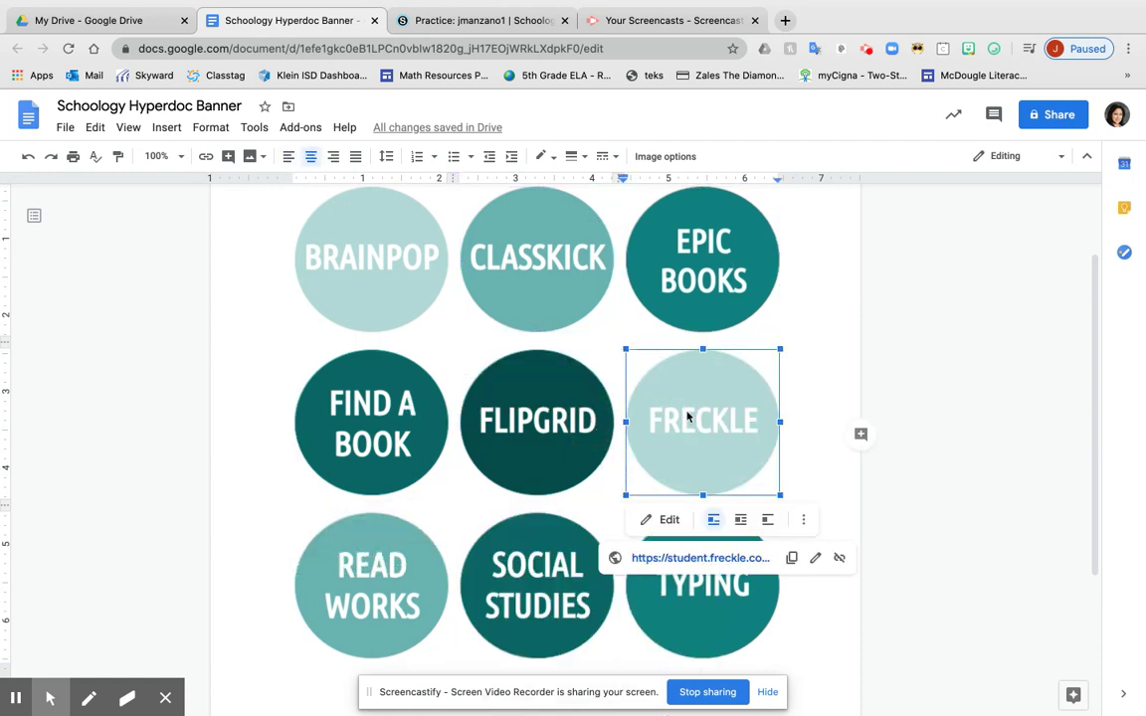
{"action": "left_click", "coordinate": [401, 319]}
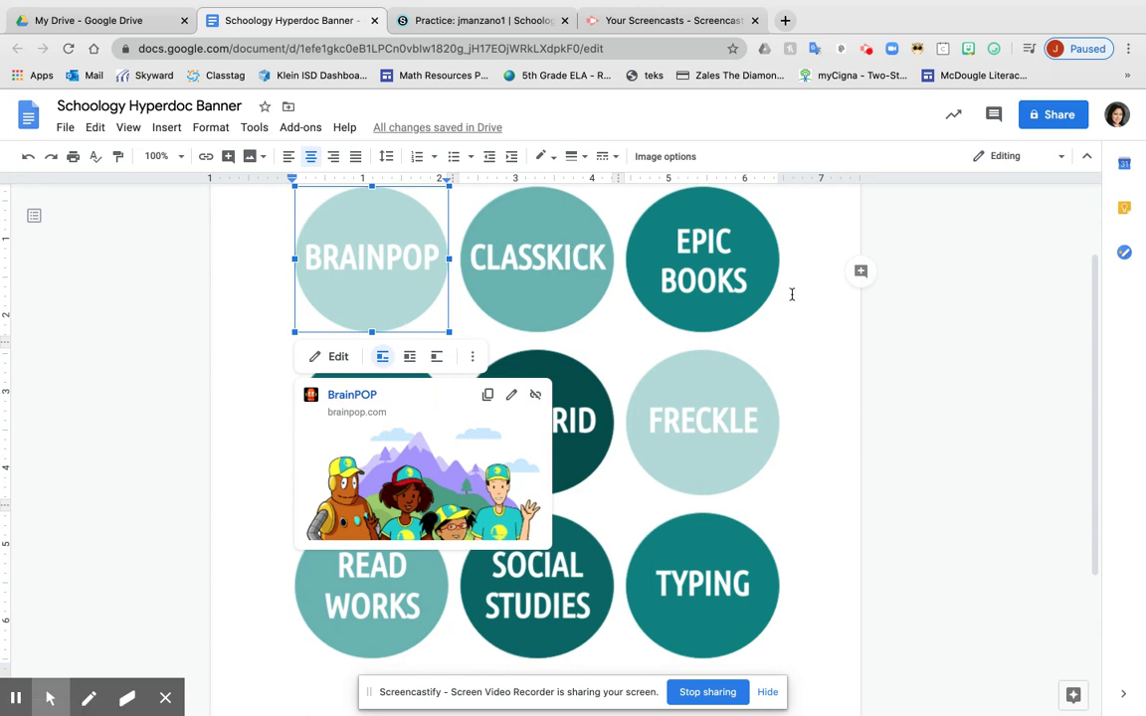
- Check the links attached to the READ WORKS, SOCIAL STUDIES and TYPING circles in the last row
{"action": "scroll", "coordinate": [792, 294], "scroll_direction": "down", "scroll_amount": 2}
{"action": "left_click", "coordinate": [417, 553]}
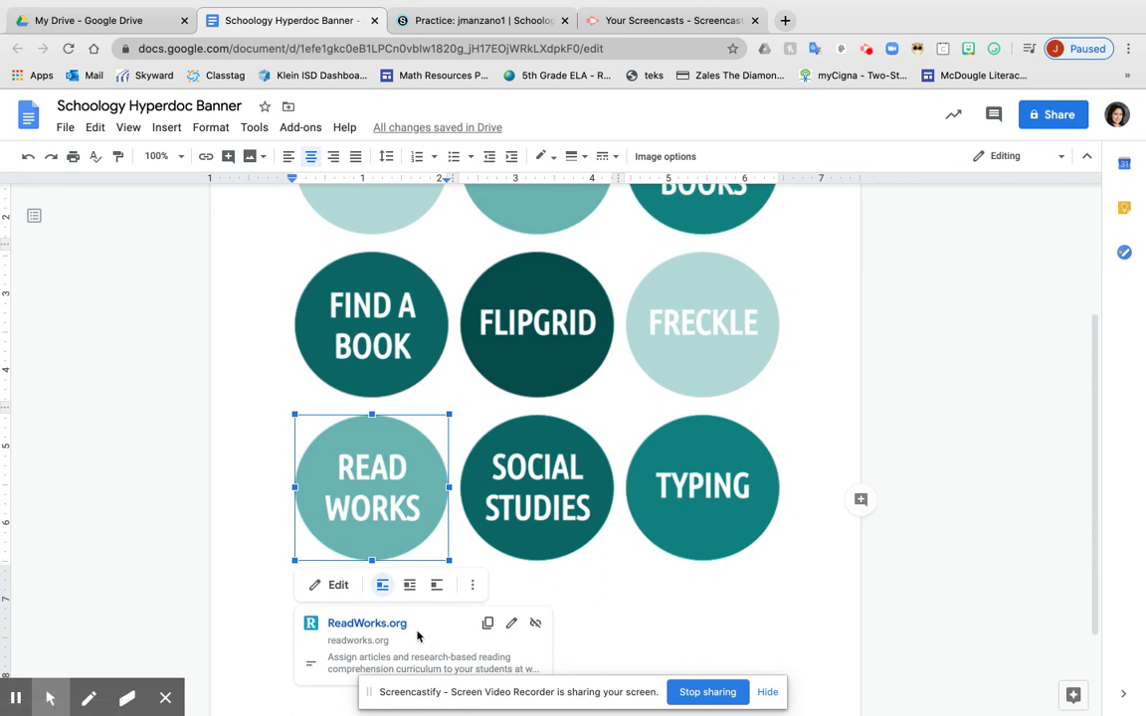
{"action": "left_click", "coordinate": [463, 433]}
{"action": "scroll", "coordinate": [570, 665], "scroll_direction": "down", "scroll_amount": 1}
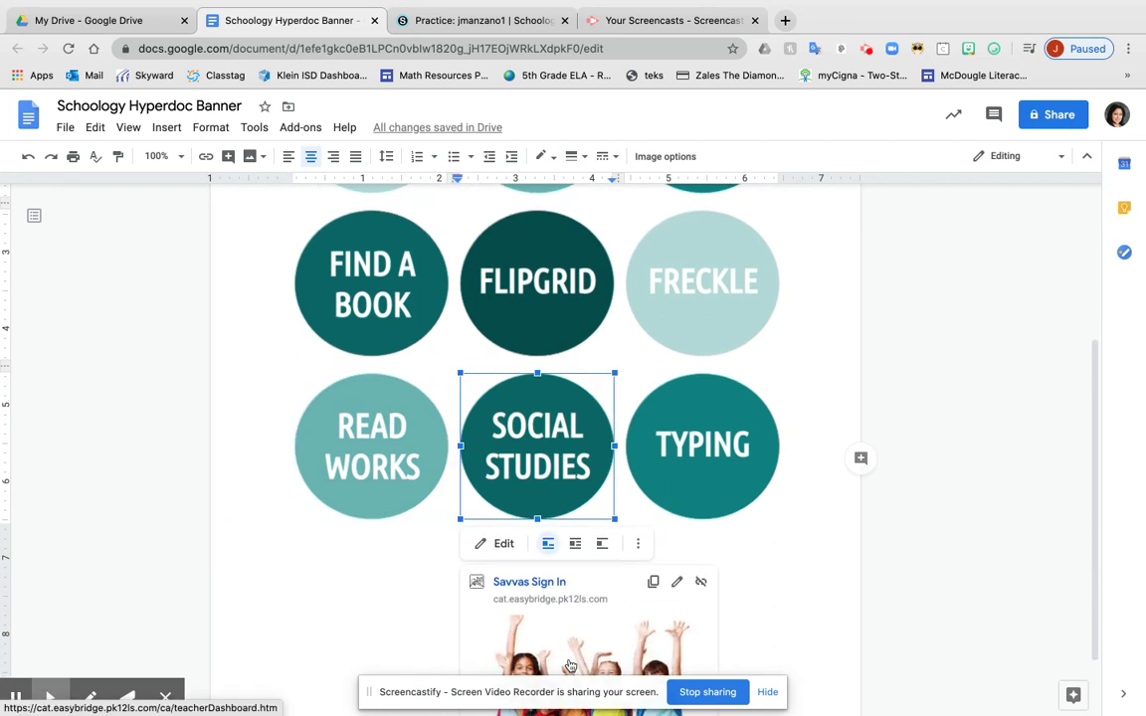
{"action": "scroll", "coordinate": [569, 662], "scroll_direction": "down", "scroll_amount": 2}
{"action": "left_click", "coordinate": [725, 348]}
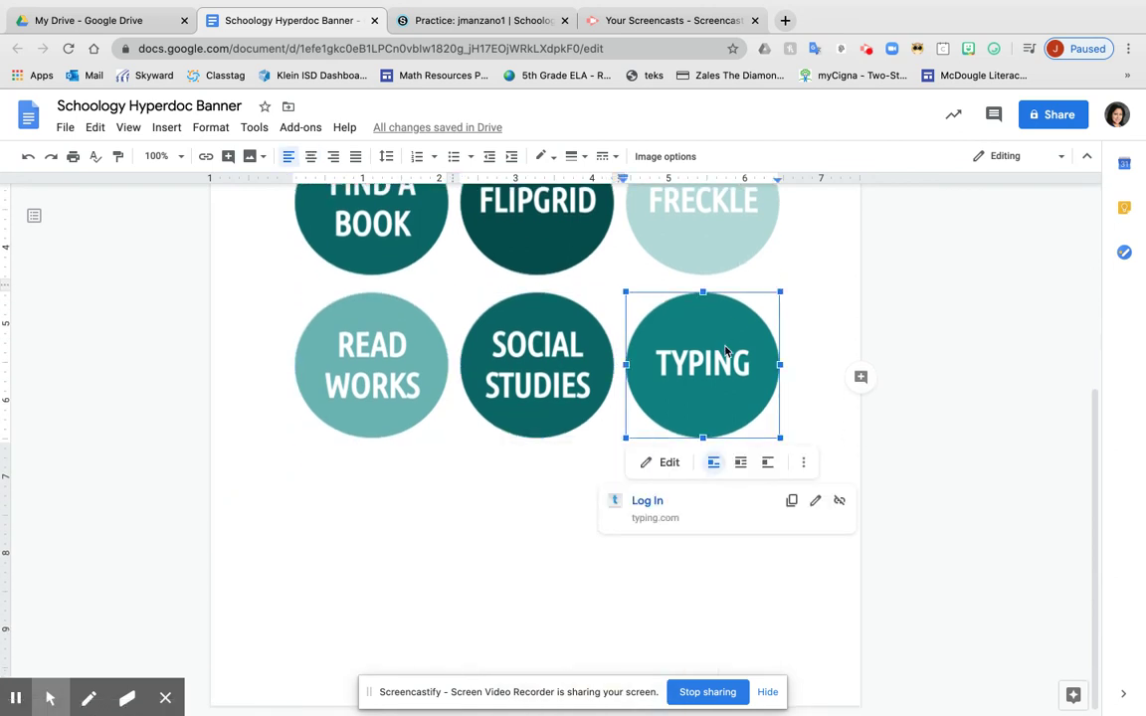
- Recheck the links on the FRECKLE, FLIPGRID, FIND A BOOK, CLASSKICK and EPIC BOOKS circles
{"action": "scroll", "coordinate": [728, 328], "scroll_direction": "up", "scroll_amount": 2}
{"action": "left_click", "coordinate": [731, 304]}
{"action": "left_click", "coordinate": [559, 304]}
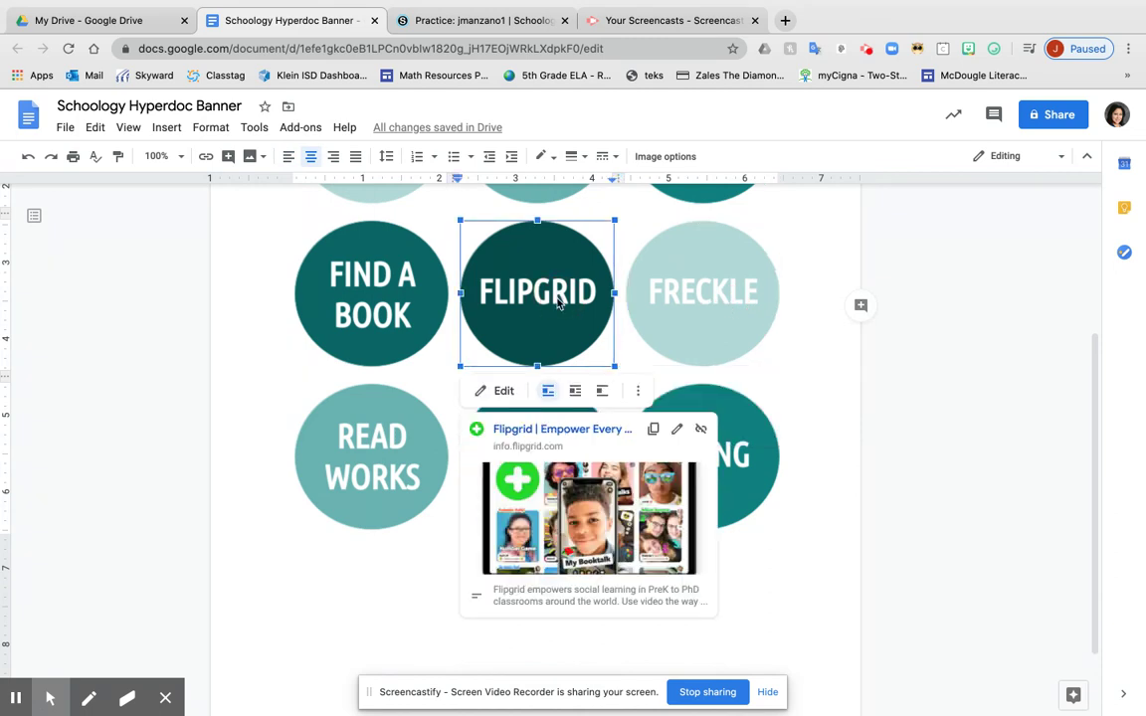
{"action": "left_click", "coordinate": [368, 271]}
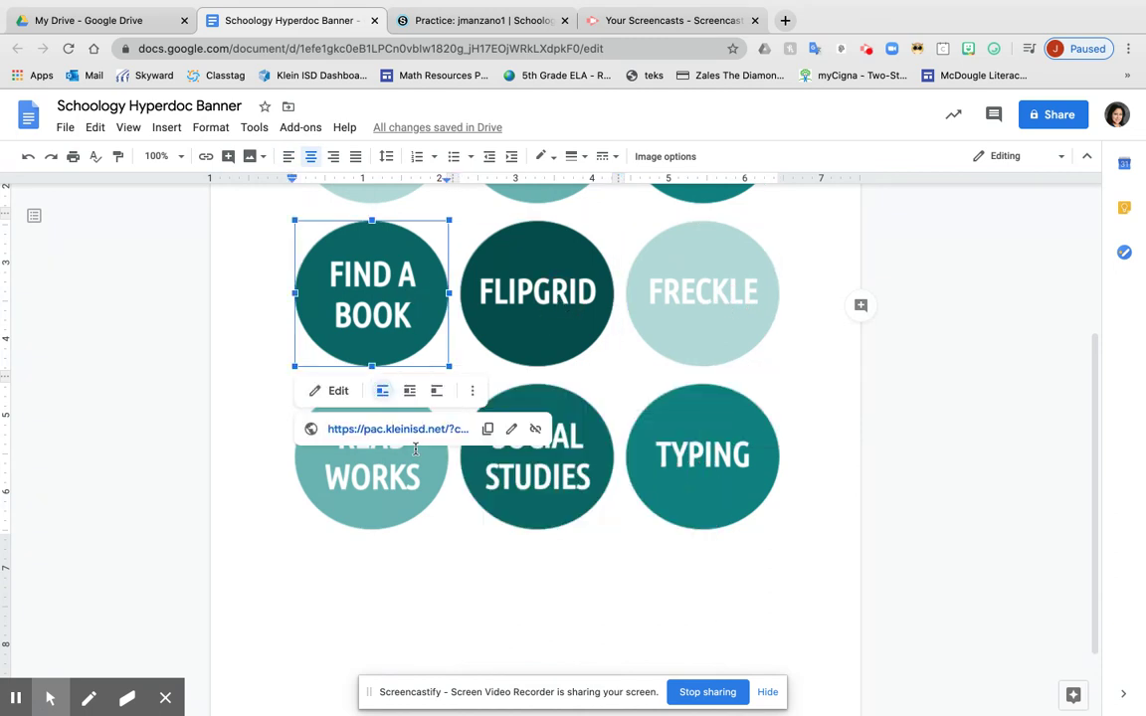
{"action": "scroll", "coordinate": [419, 440], "scroll_direction": "up", "scroll_amount": 1}
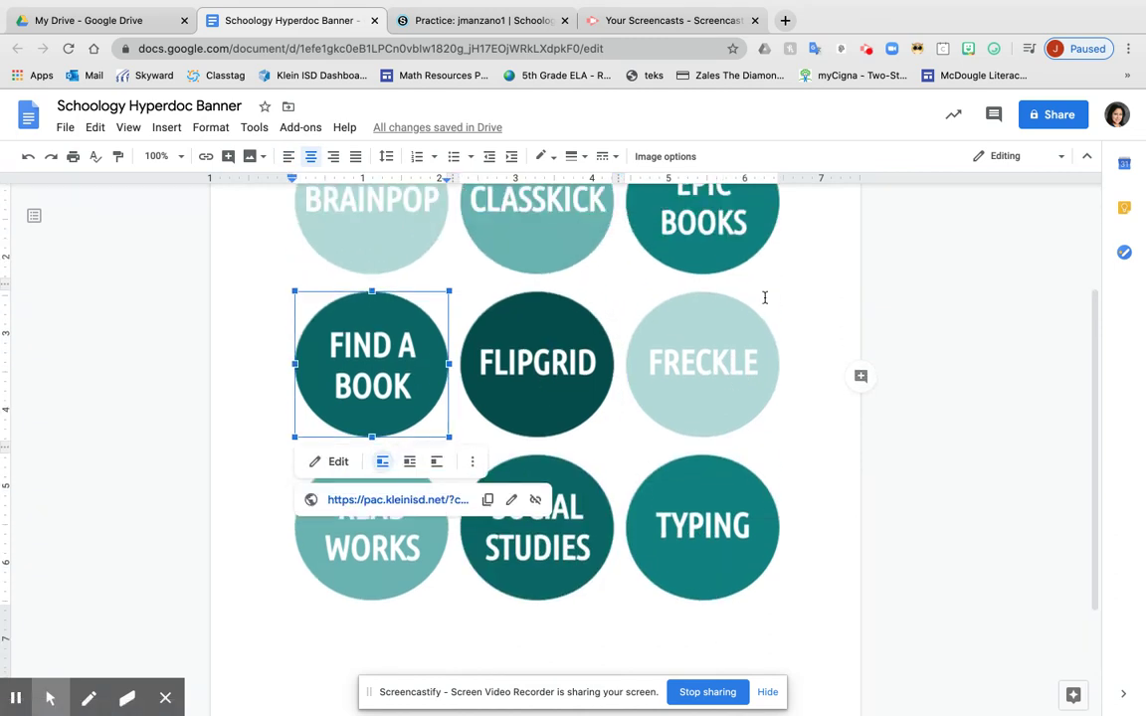
{"action": "scroll", "coordinate": [765, 294], "scroll_direction": "up", "scroll_amount": 2}
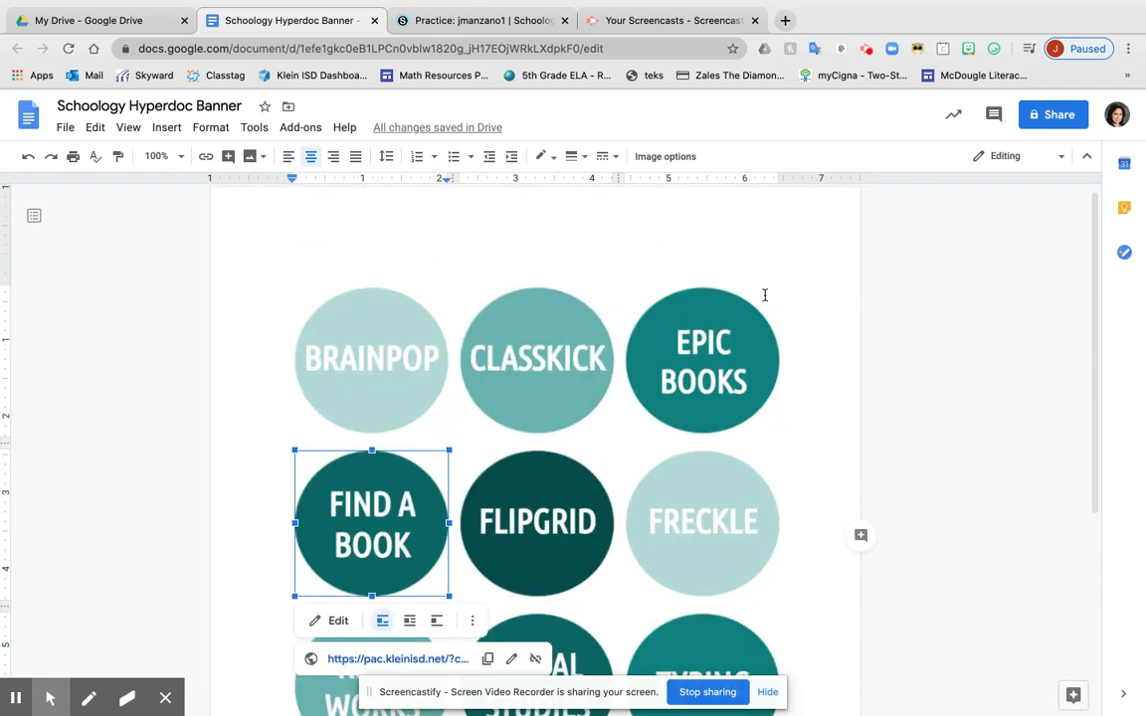
{"action": "left_click", "coordinate": [491, 329]}
{"action": "left_click", "coordinate": [679, 364]}
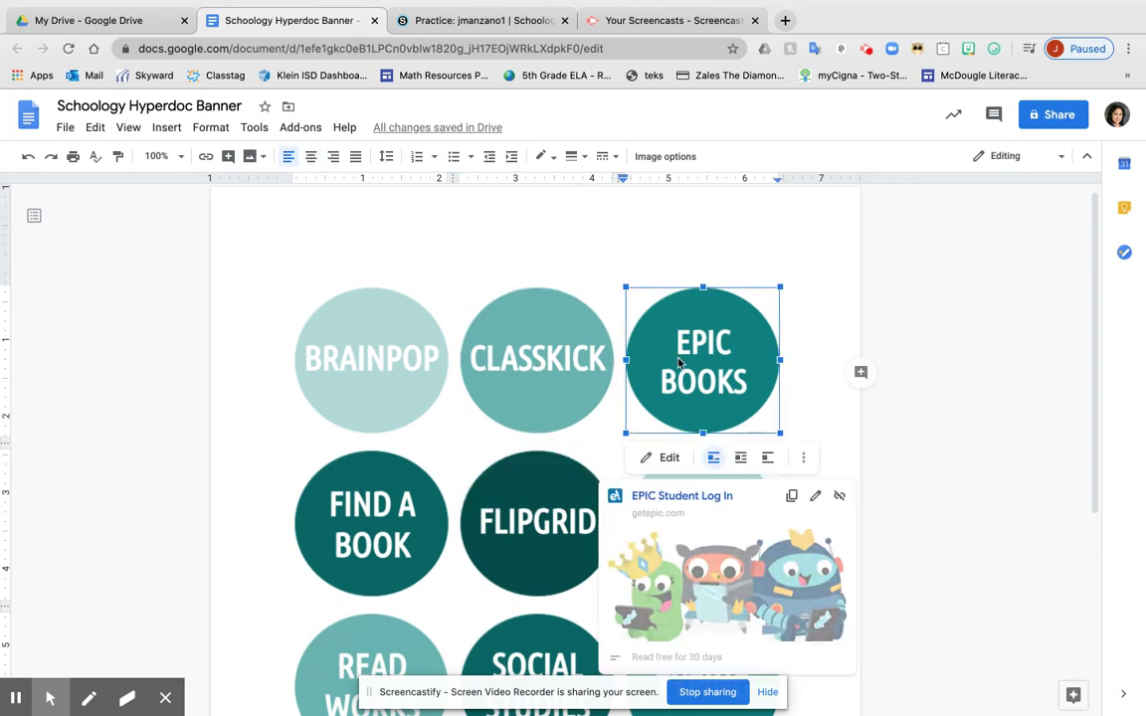
{"action": "left_click", "coordinate": [538, 337]}
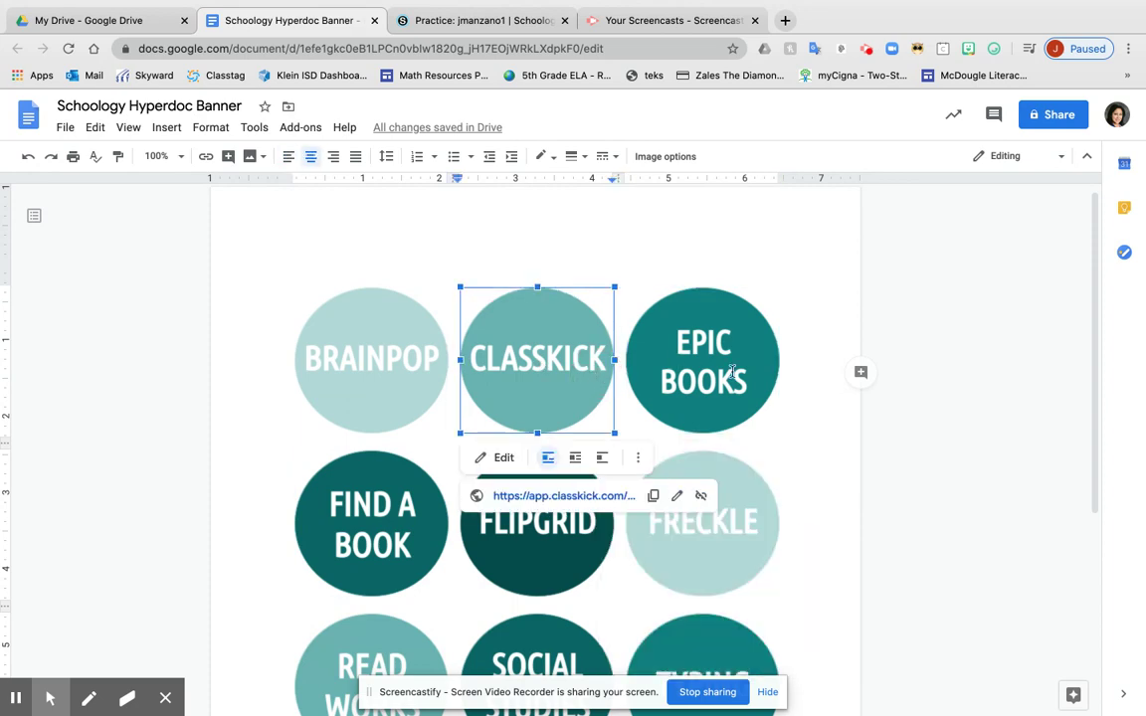
- Select the document's entire grid of linked circles and copy it
{"action": "scroll", "coordinate": [733, 371], "scroll_direction": "up", "scroll_amount": 5}
{"action": "scroll", "coordinate": [732, 371], "scroll_direction": "down", "scroll_amount": 5}
{"action": "scroll", "coordinate": [732, 371], "scroll_direction": "down", "scroll_amount": 2}
{"action": "scroll", "coordinate": [732, 371], "scroll_direction": "down", "scroll_amount": 1}
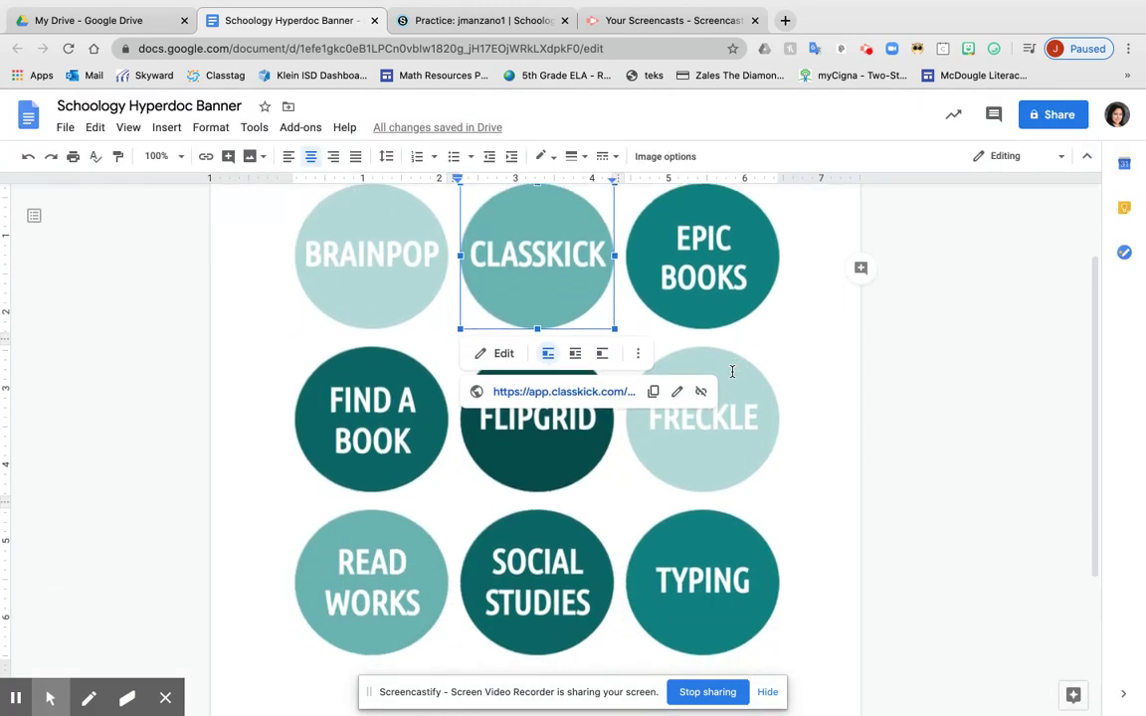
{"action": "left_click", "coordinate": [916, 460]}
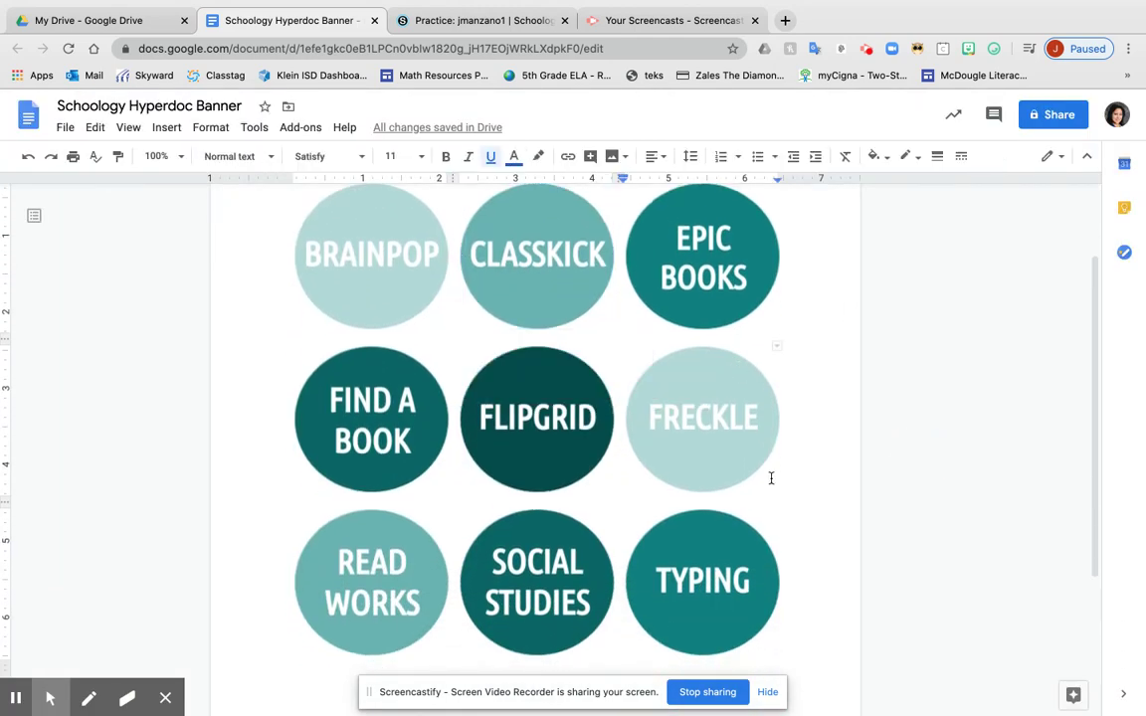
{"action": "left_click", "coordinate": [94, 129]}
{"action": "left_click", "coordinate": [140, 347]}
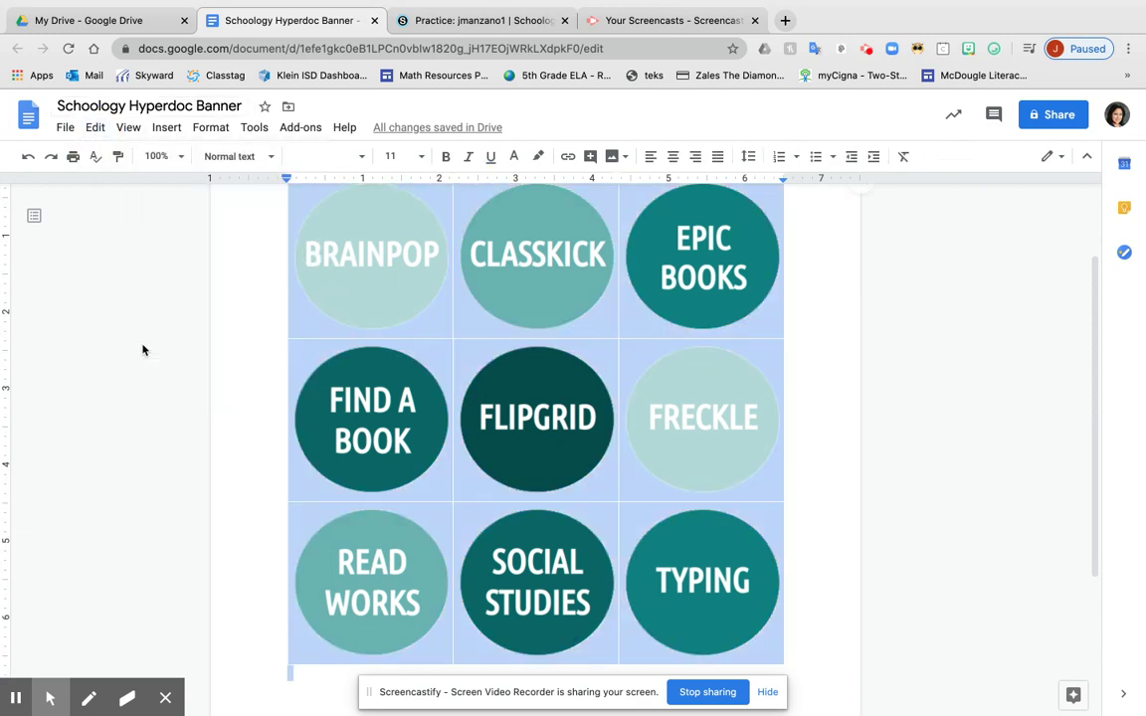
{"action": "left_click", "coordinate": [95, 128]}
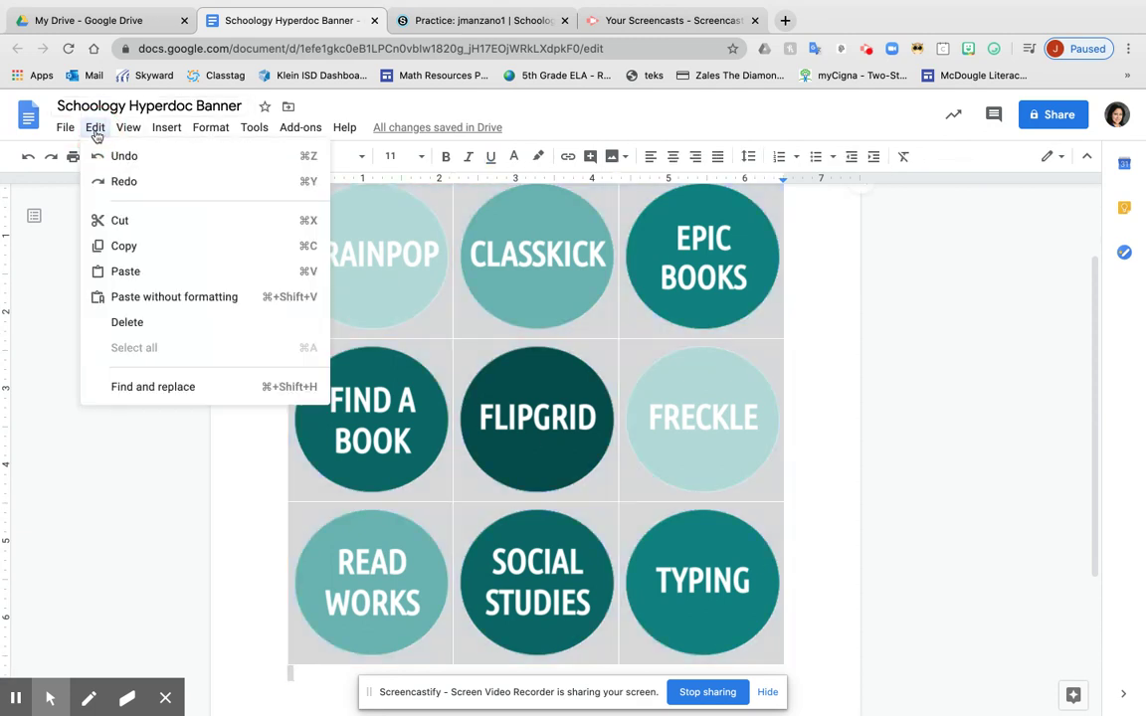
{"action": "left_click", "coordinate": [124, 246]}
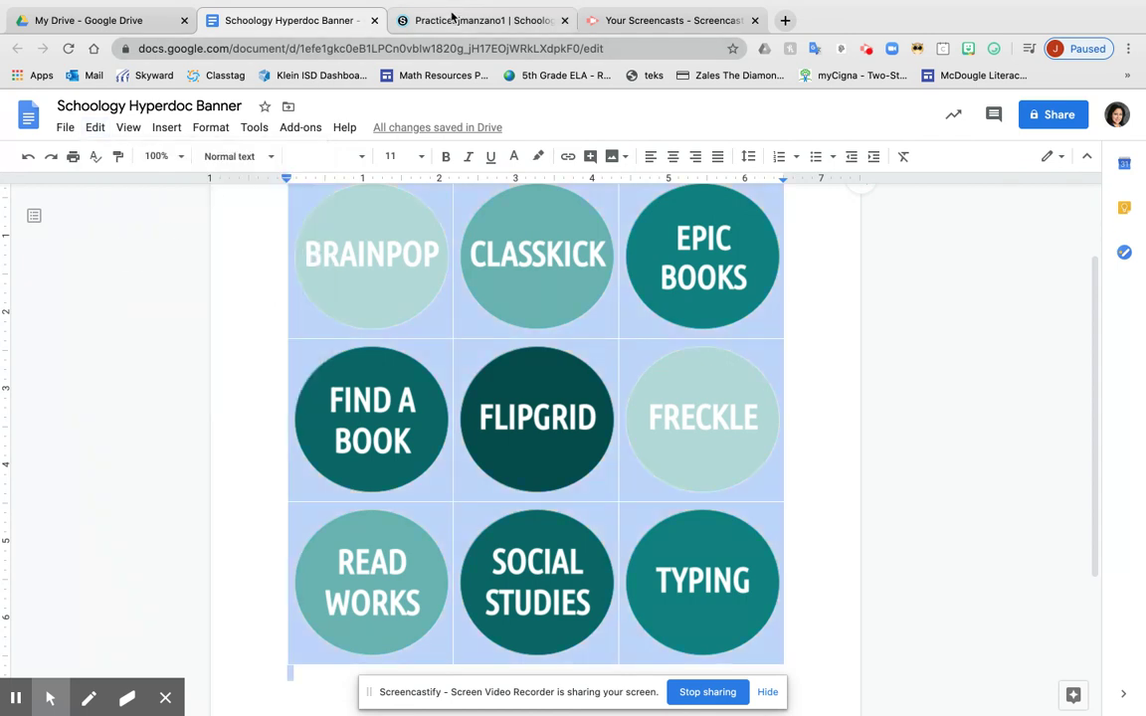
- Switch to the practice course's materials page in Schoology and view its course navigation
{"action": "left_click", "coordinate": [450, 20]}
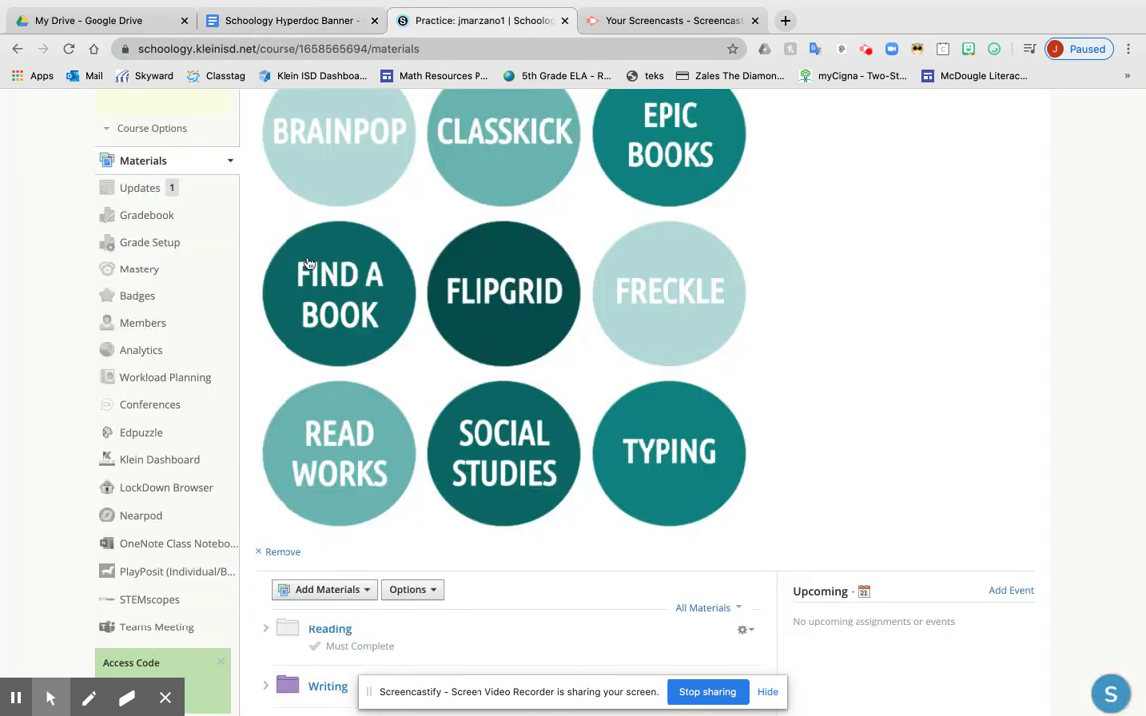
{"action": "scroll", "coordinate": [169, 221], "scroll_direction": "up", "scroll_amount": 1}
{"action": "scroll", "coordinate": [170, 221], "scroll_direction": "up", "scroll_amount": 4}
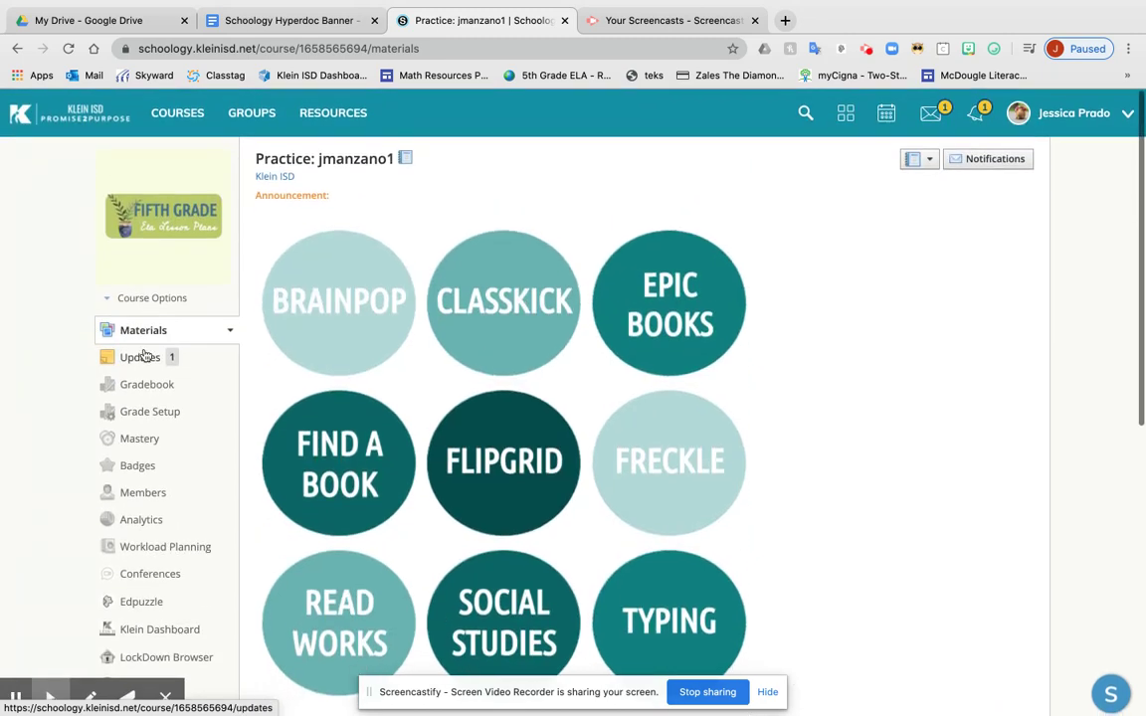
- Delete the existing circle-grid post from the practice course's Updates page
{"action": "left_click", "coordinate": [136, 358]}
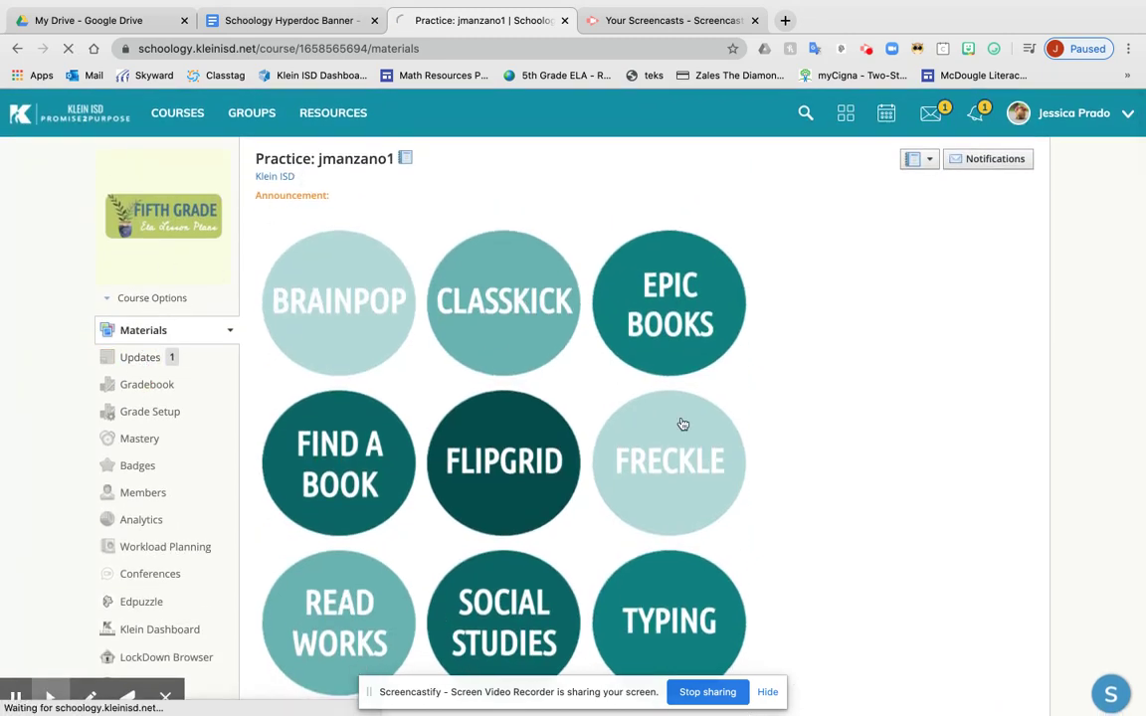
{"action": "scroll", "coordinate": [683, 425], "scroll_direction": "down", "scroll_amount": 5}
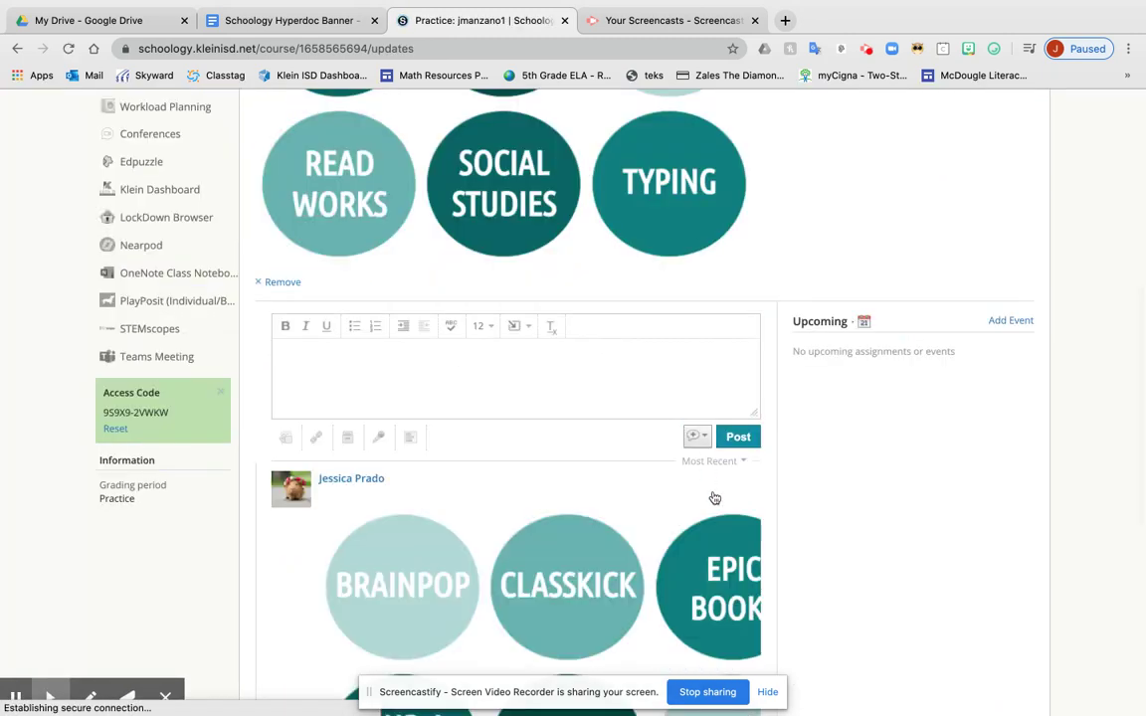
{"action": "left_click", "coordinate": [746, 480]}
{"action": "left_click", "coordinate": [774, 524]}
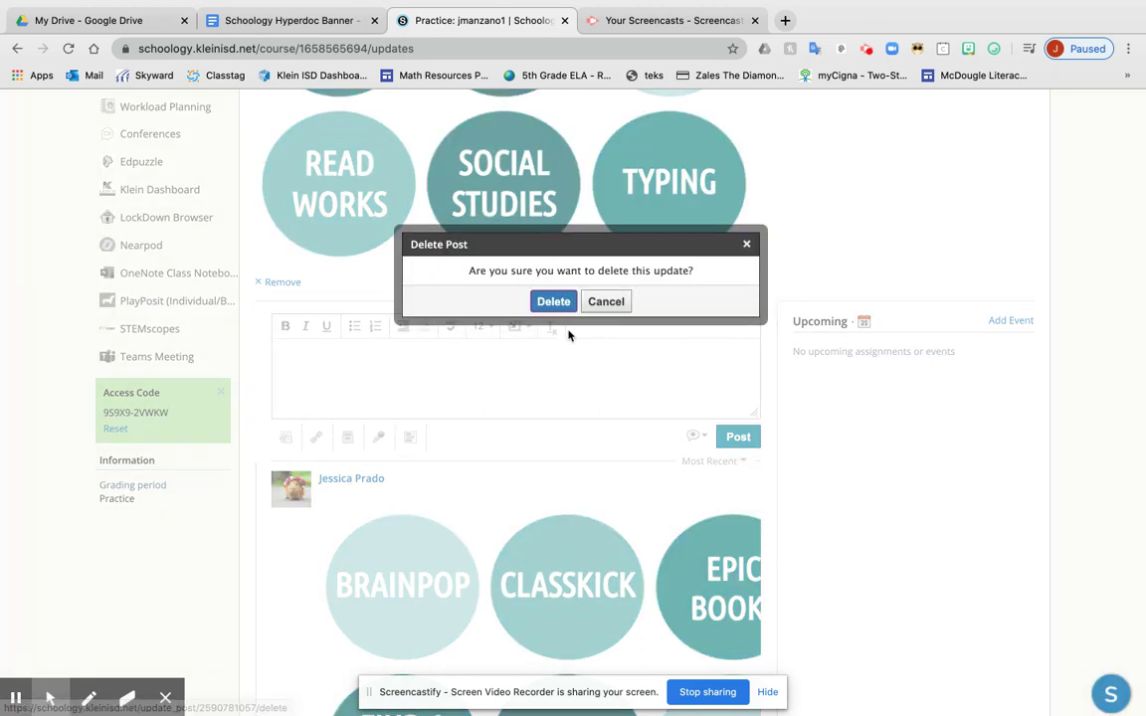
{"action": "left_click", "coordinate": [557, 302]}
- Paste the copied grid of linked circles into a new course update and check its rows
{"action": "left_click", "coordinate": [287, 284]}
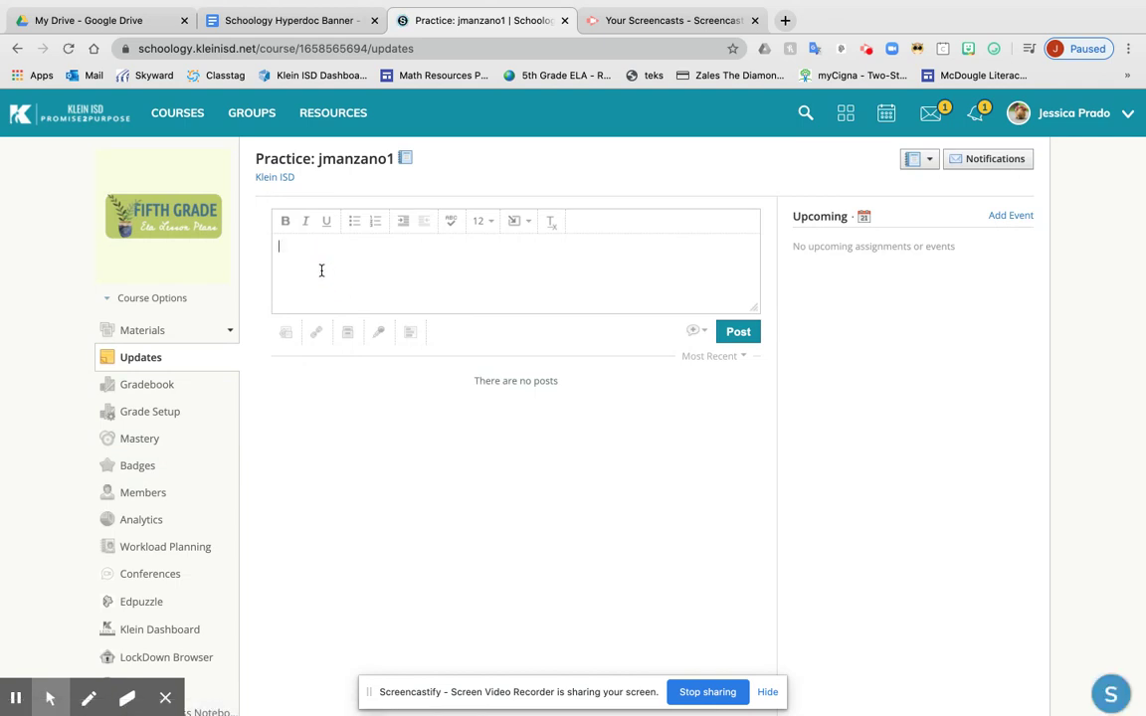
{"action": "key", "text": "ctrl+v"}
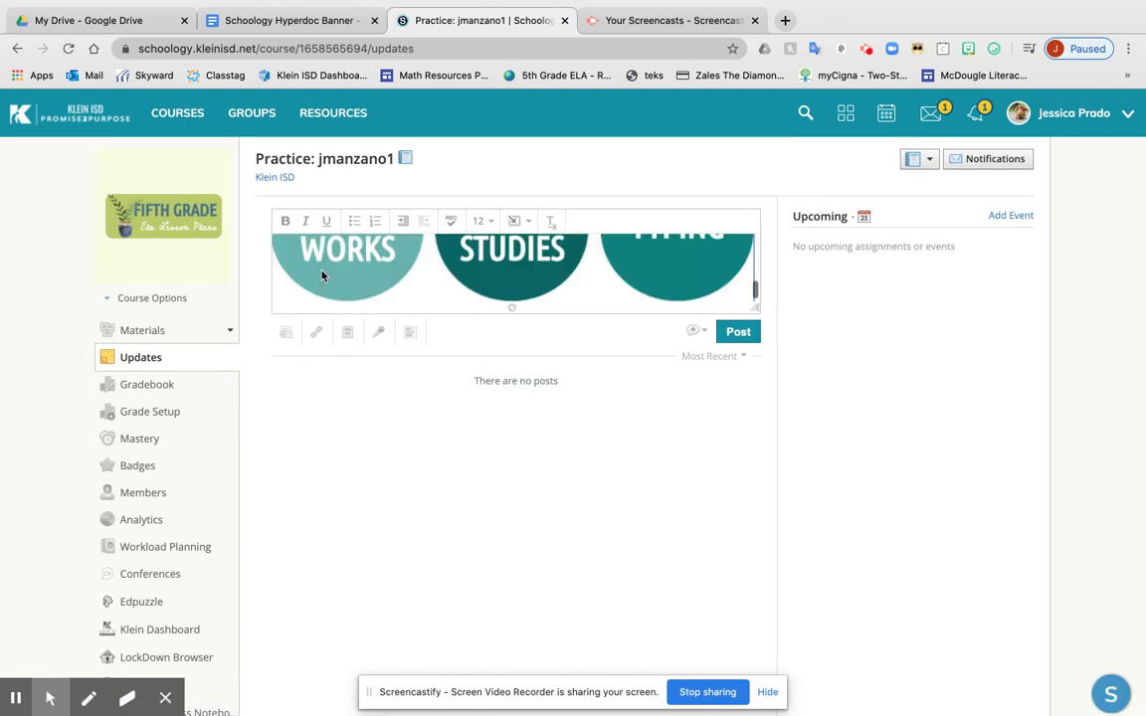
{"action": "scroll", "coordinate": [348, 254], "scroll_direction": "up", "scroll_amount": 1}
{"action": "scroll", "coordinate": [388, 269], "scroll_direction": "up", "scroll_amount": 5}
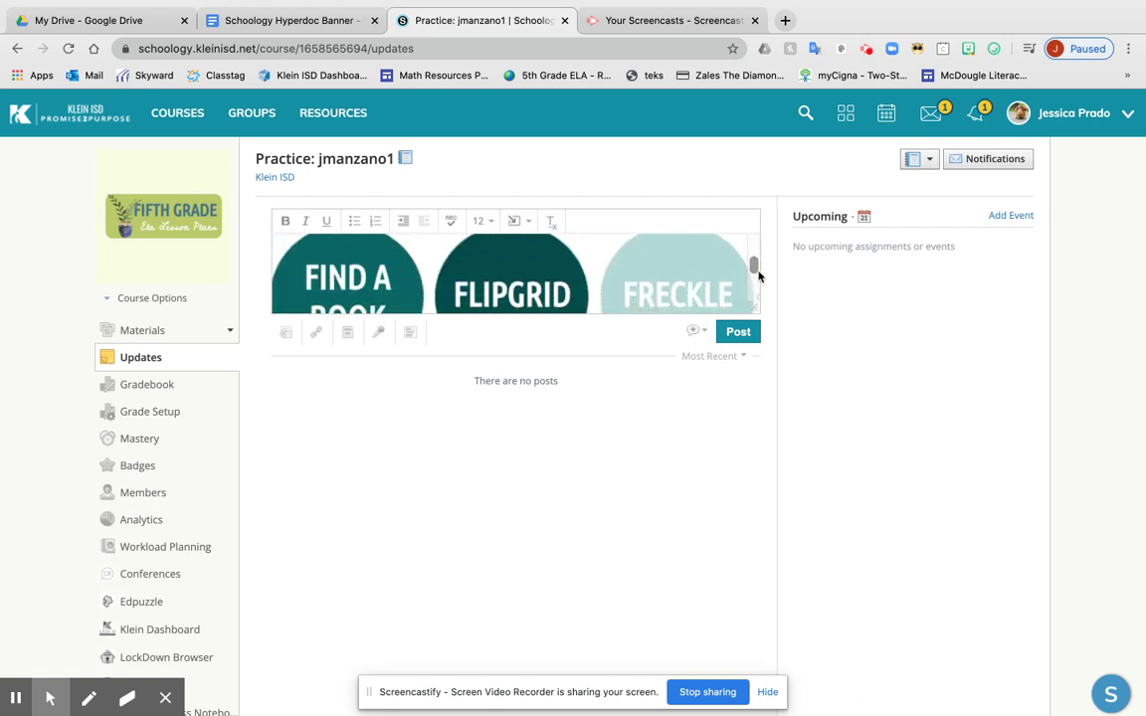
- Mark the update as an announcement and post it to the course
{"action": "left_click", "coordinate": [702, 333]}
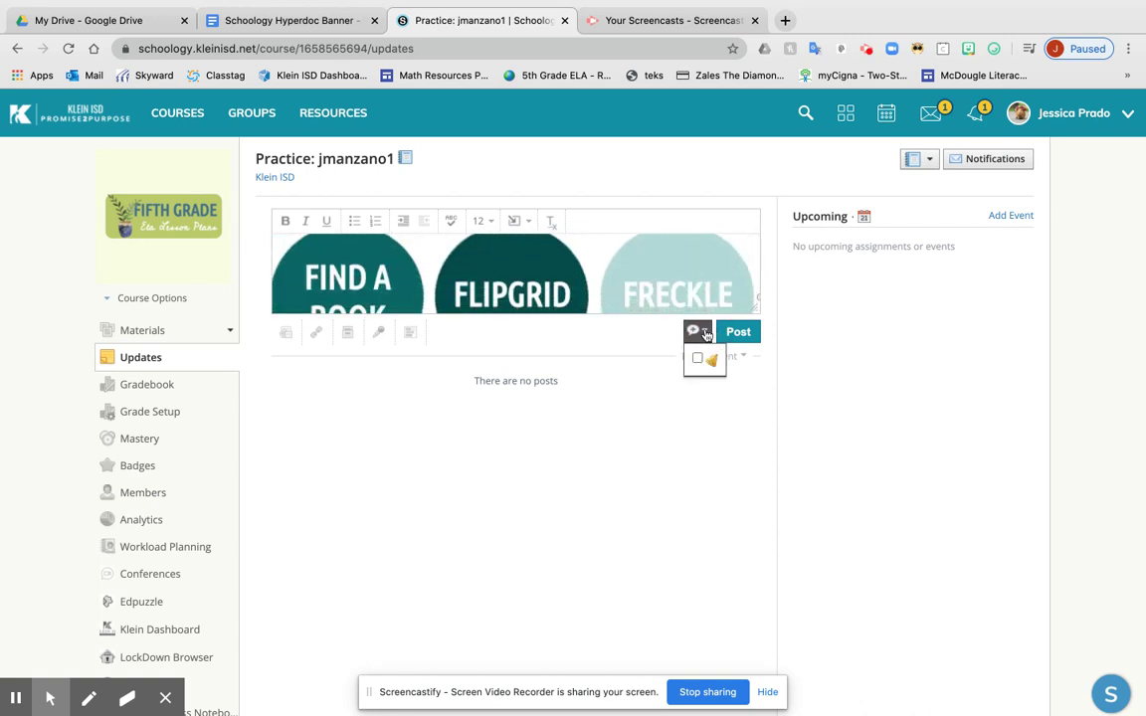
{"action": "left_click", "coordinate": [698, 358]}
{"action": "scroll", "coordinate": [701, 360], "scroll_direction": "down", "scroll_amount": 5}
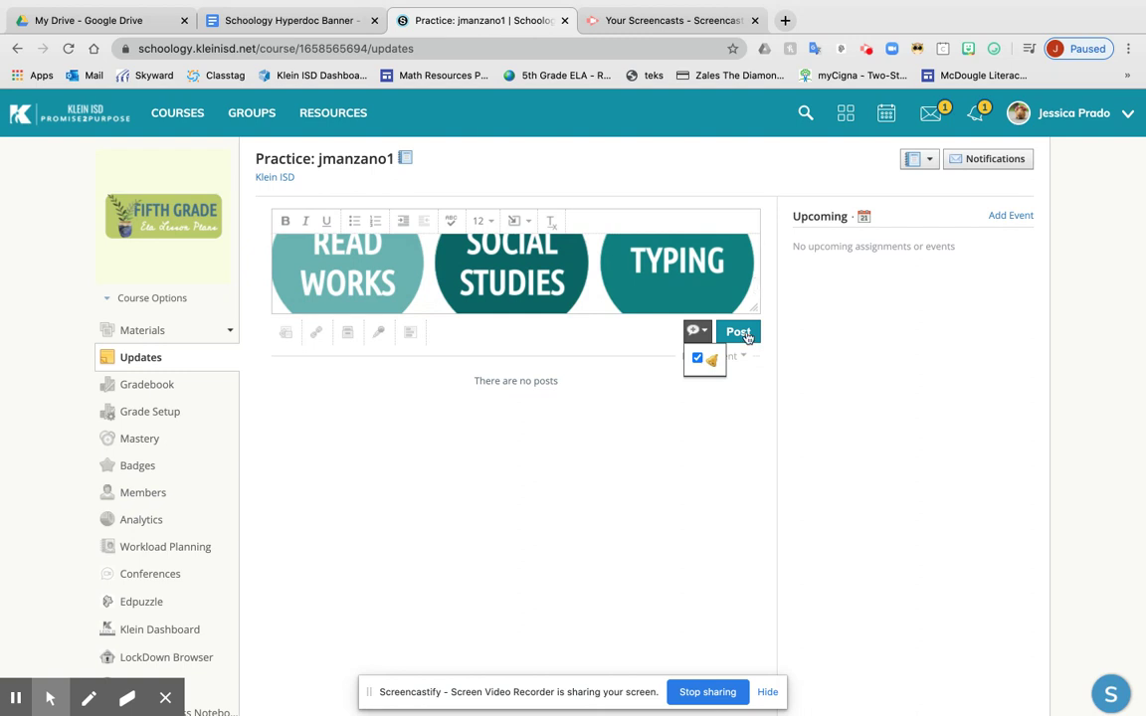
{"action": "left_click", "coordinate": [739, 334]}
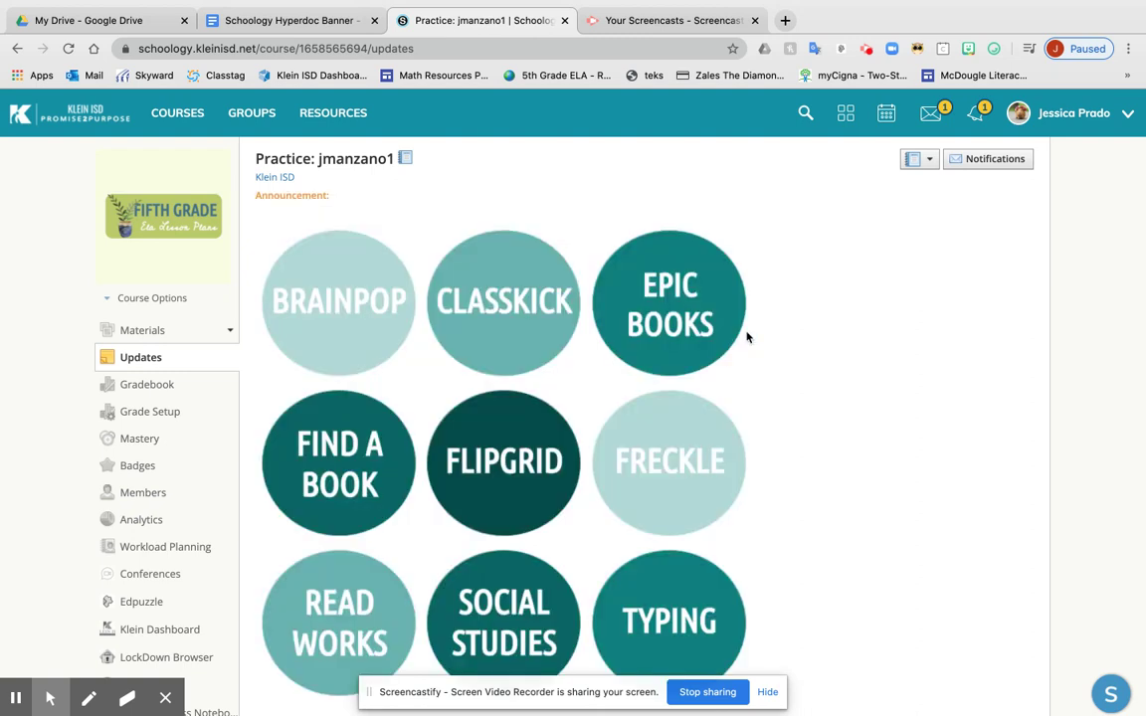
- Check how the circle banner displays on the Updates page and above the folders on the Materials page
{"action": "scroll", "coordinate": [747, 334], "scroll_direction": "down", "scroll_amount": 1}
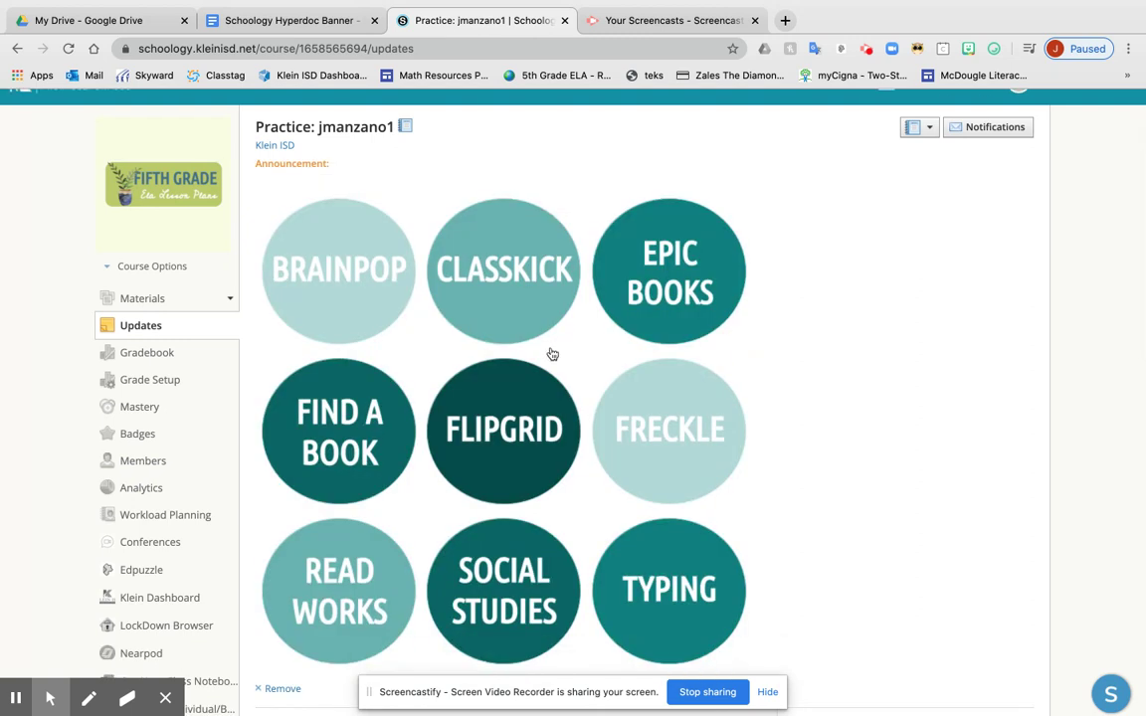
{"action": "scroll", "coordinate": [479, 386], "scroll_direction": "down", "scroll_amount": 5}
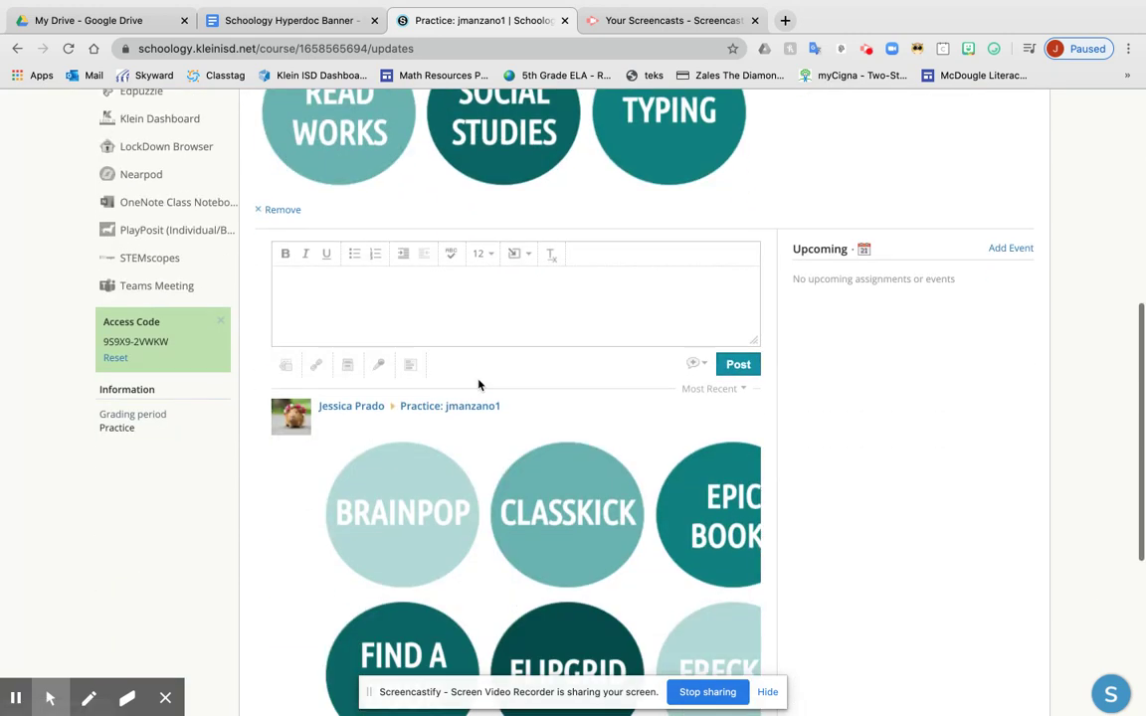
{"action": "scroll", "coordinate": [478, 386], "scroll_direction": "up", "scroll_amount": 3}
{"action": "scroll", "coordinate": [174, 257], "scroll_direction": "up", "scroll_amount": 2}
{"action": "left_click", "coordinate": [156, 154]}
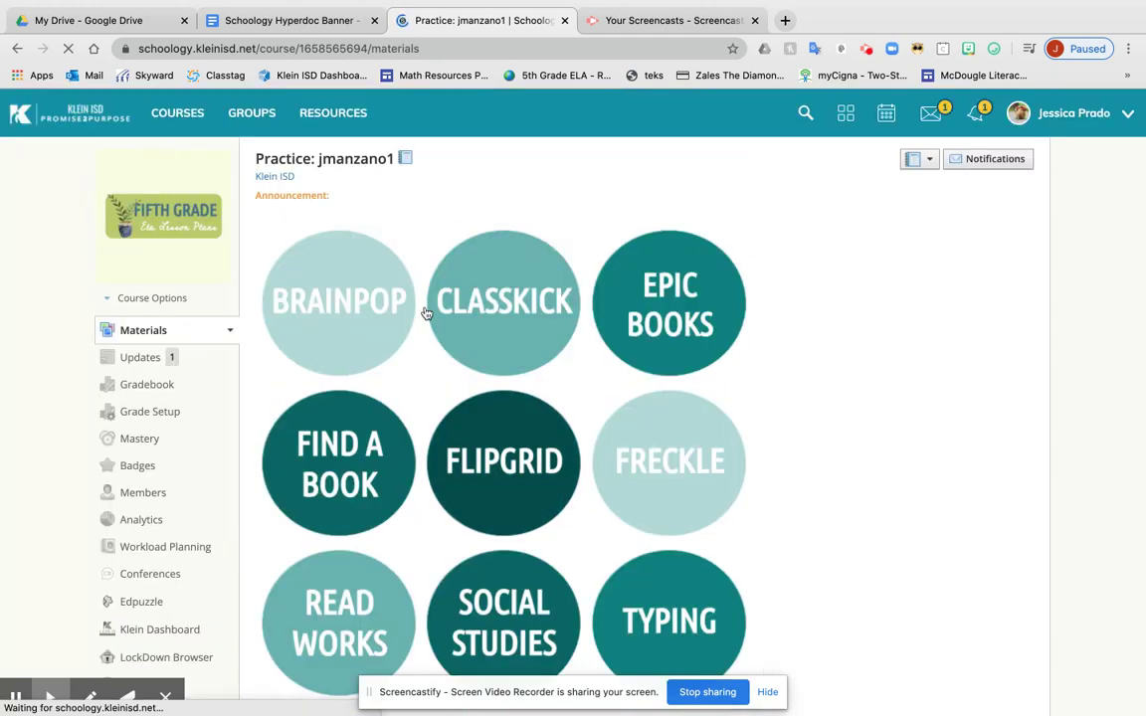
{"action": "scroll", "coordinate": [351, 298], "scroll_direction": "down", "scroll_amount": 5}
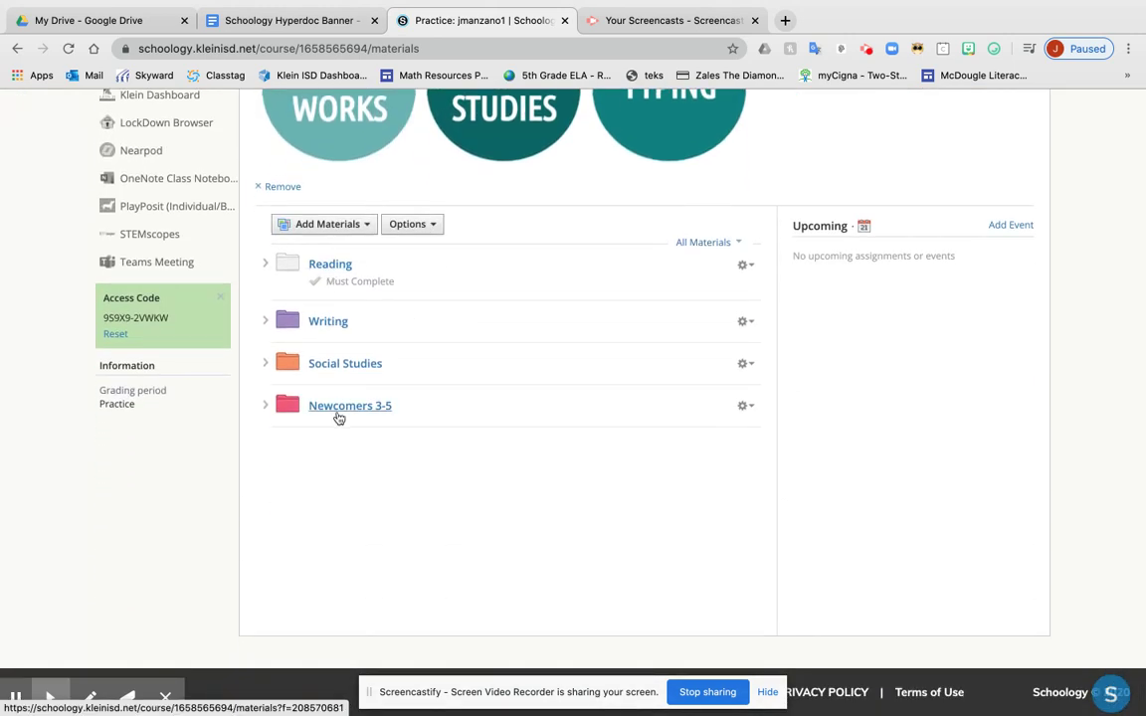
{"action": "scroll", "coordinate": [335, 415], "scroll_direction": "up", "scroll_amount": 3}
{"action": "scroll", "coordinate": [487, 403], "scroll_direction": "up", "scroll_amount": 2}
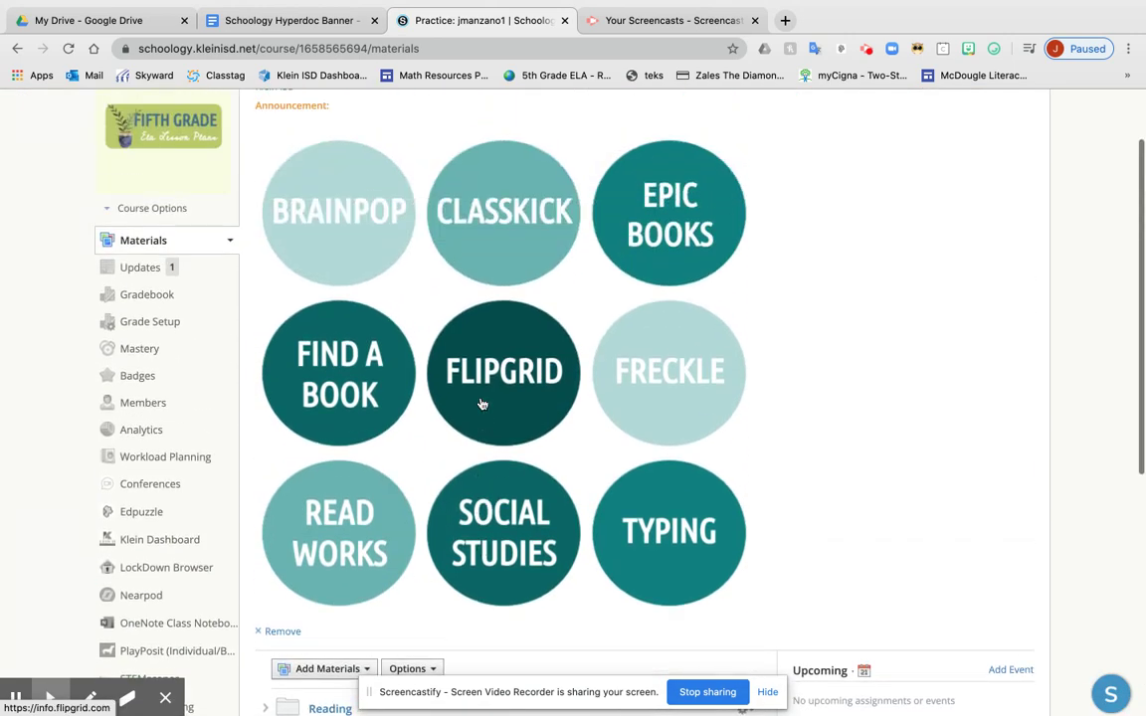
{"action": "scroll", "coordinate": [508, 401], "scroll_direction": "down", "scroll_amount": 3}
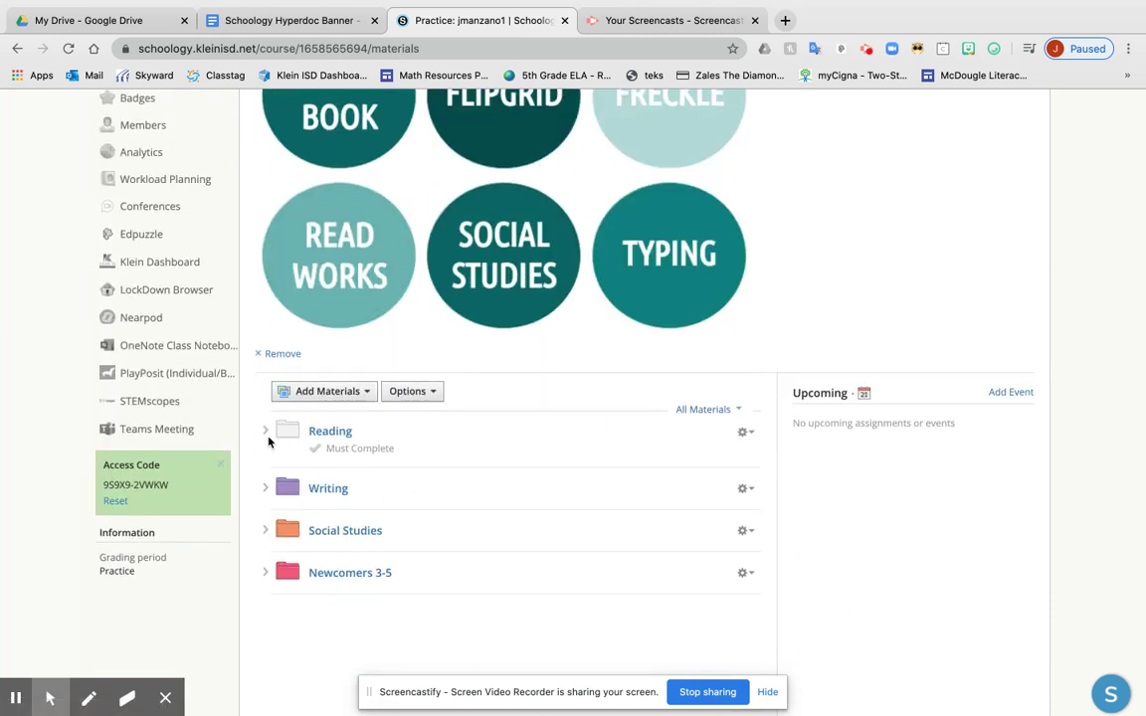
{"action": "scroll", "coordinate": [267, 442], "scroll_direction": "up", "scroll_amount": 1}
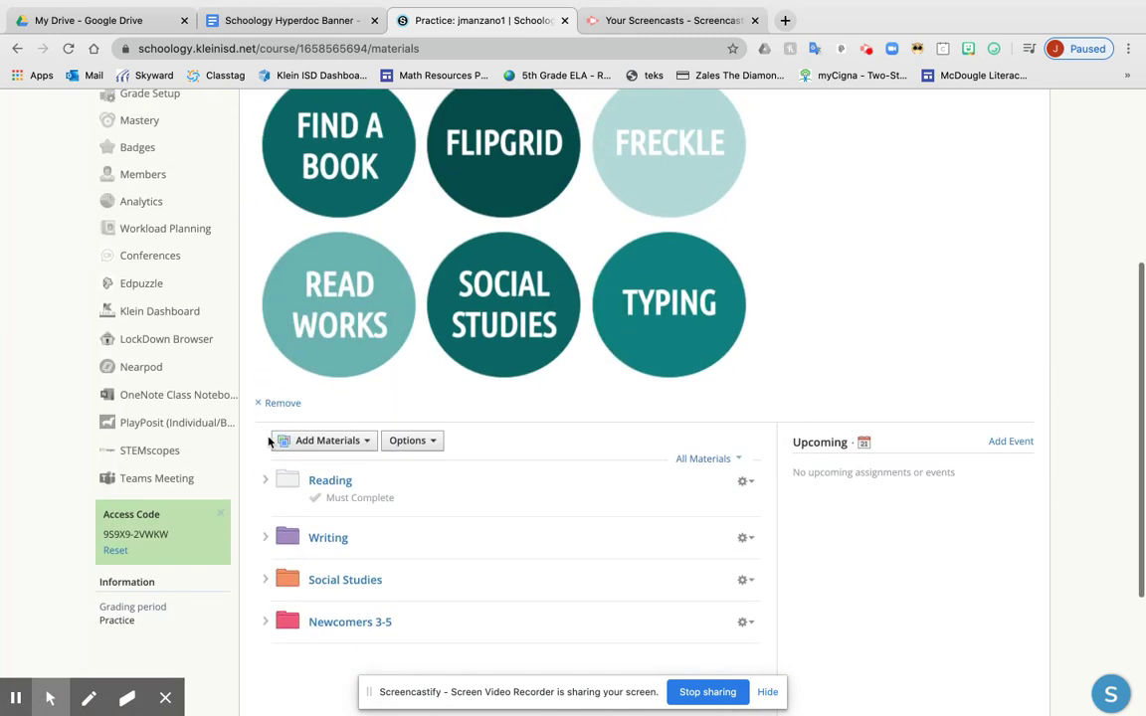
- Test the FRECKLE and BRAINPOP circle links in the banner, returning to the course materials page after each
{"action": "left_click", "coordinate": [668, 173]}
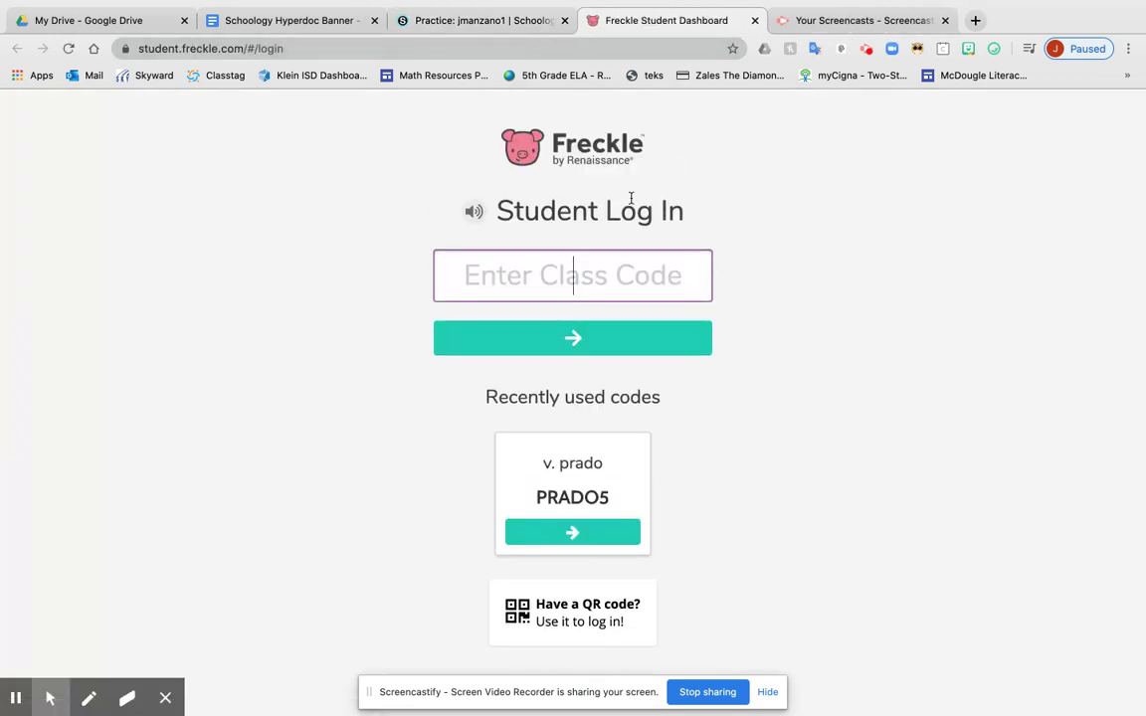
{"action": "left_click", "coordinate": [498, 26]}
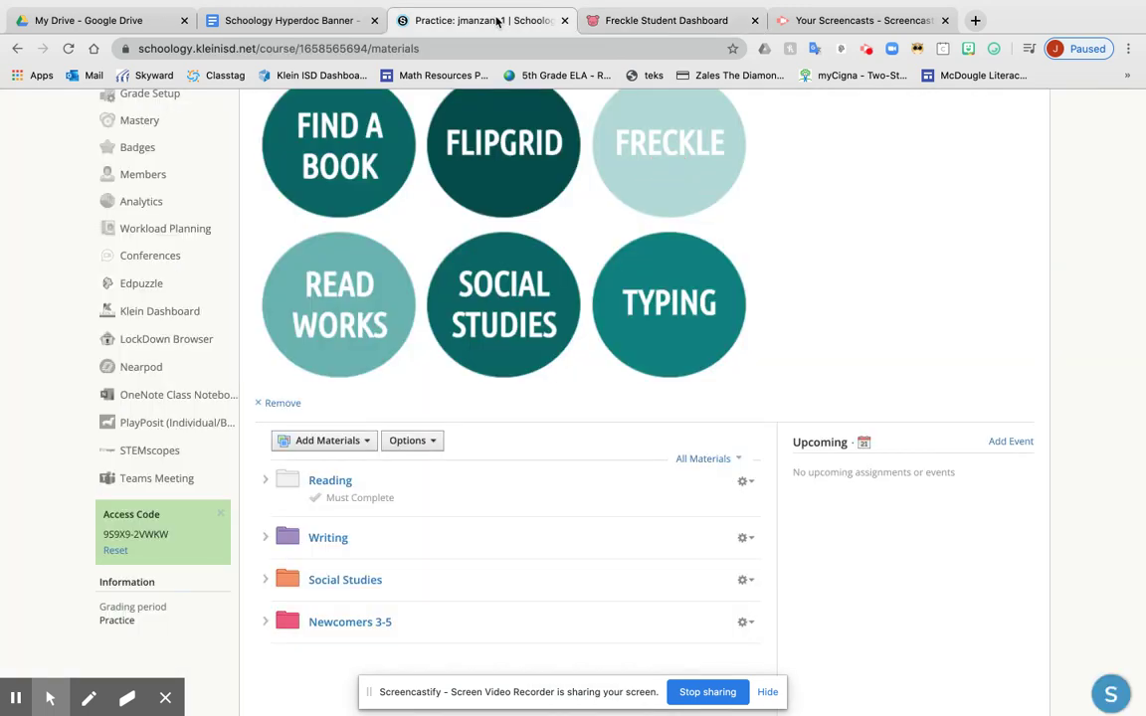
{"action": "scroll", "coordinate": [293, 393], "scroll_direction": "up", "scroll_amount": 3}
{"action": "scroll", "coordinate": [292, 392], "scroll_direction": "up", "scroll_amount": 3}
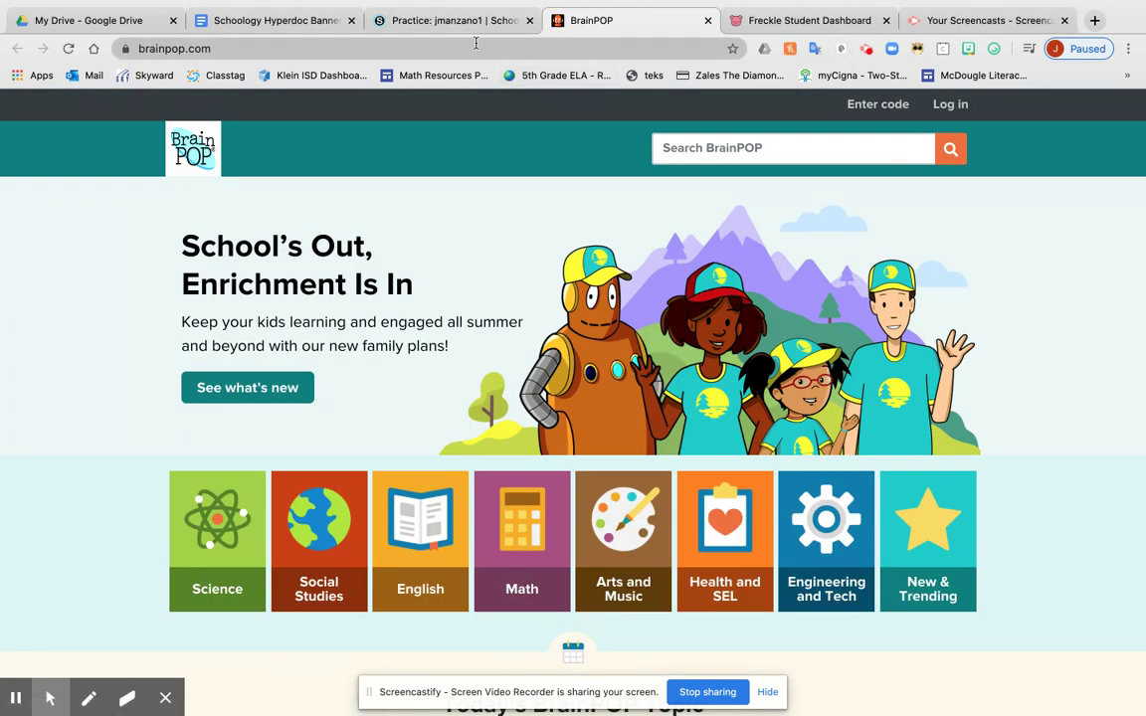
{"action": "left_click", "coordinate": [476, 27]}
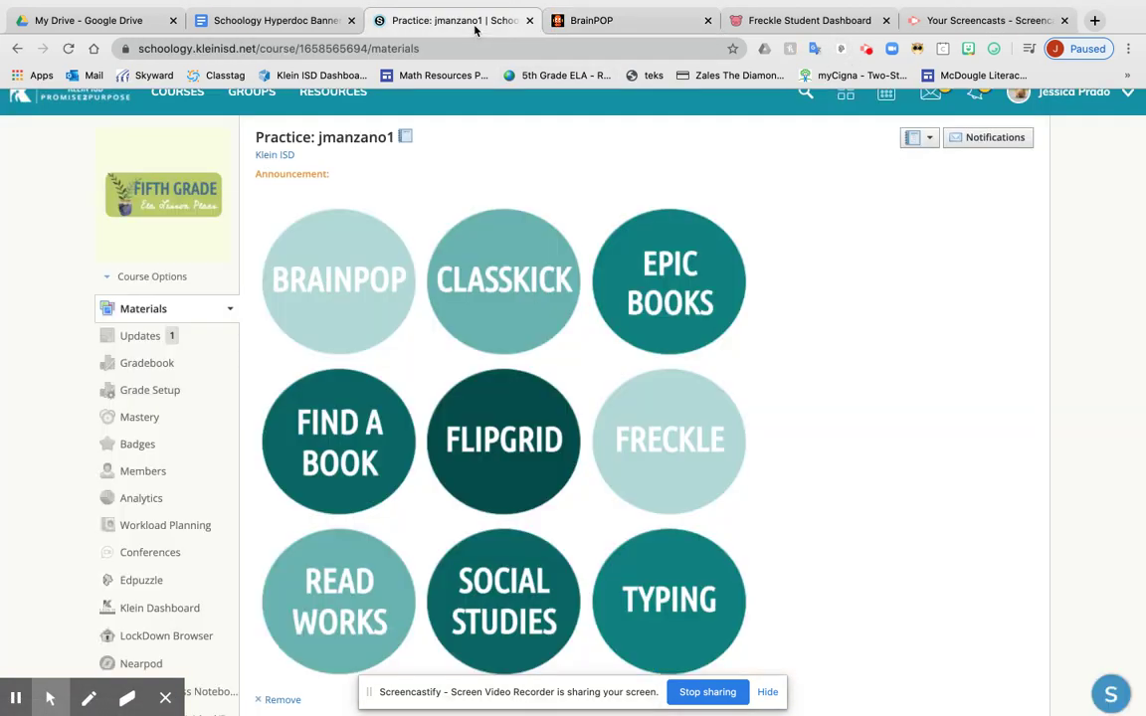
- Compare the source grid in the Schoology Hyperdoc Banner document with the banner on the course materials page
{"action": "left_click", "coordinate": [301, 26]}
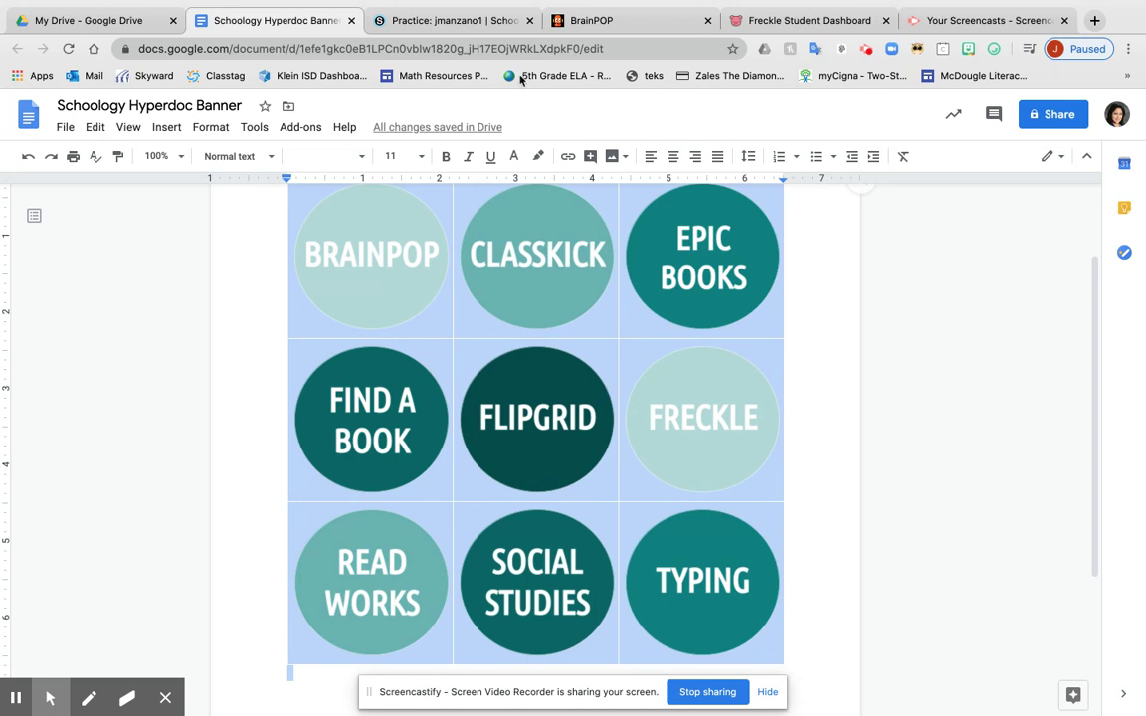
{"action": "left_click", "coordinate": [488, 30]}
{"action": "scroll", "coordinate": [606, 421], "scroll_direction": "down", "scroll_amount": 3}
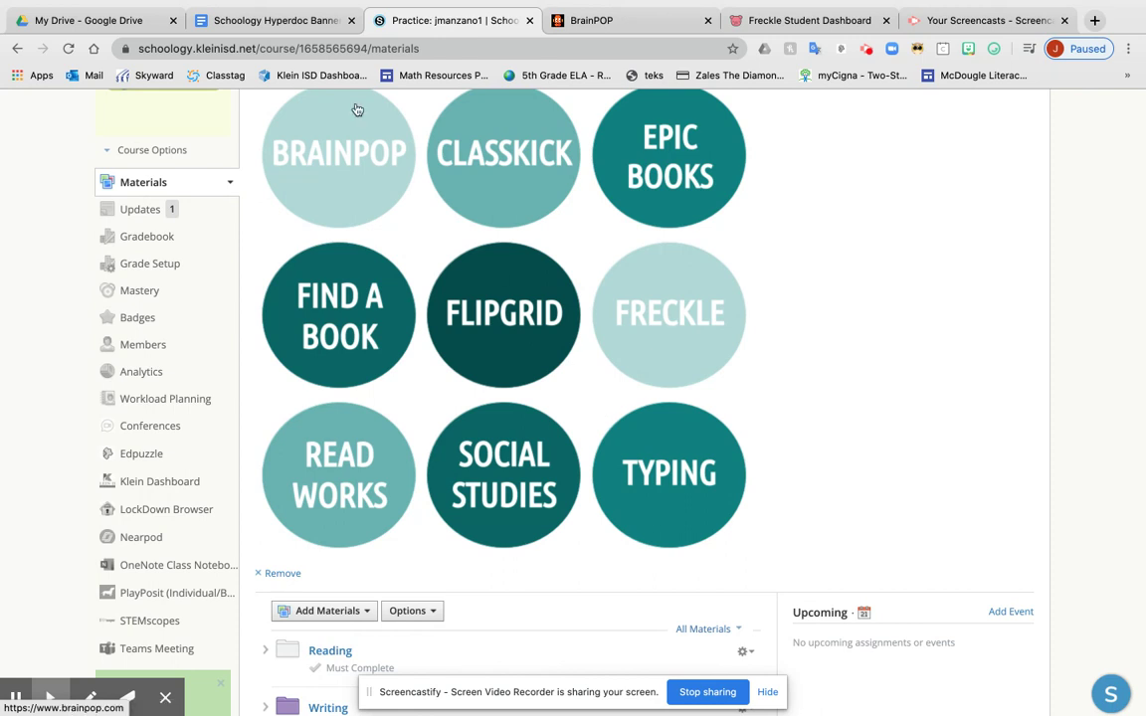
{"action": "left_click", "coordinate": [276, 22]}
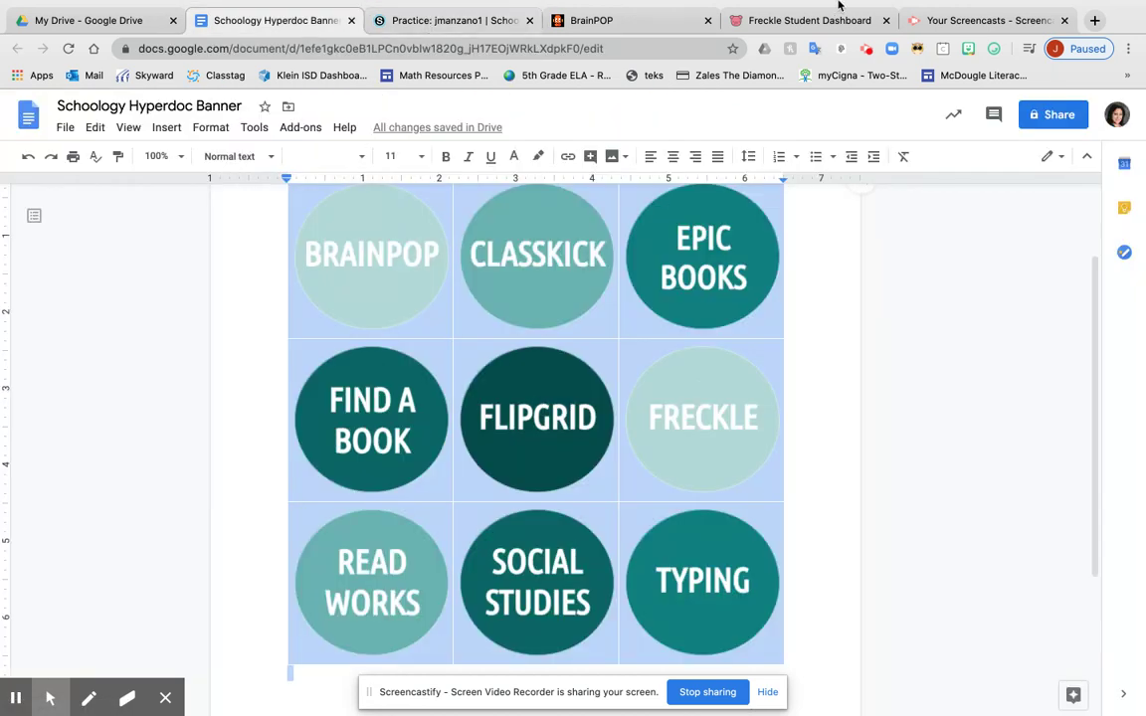